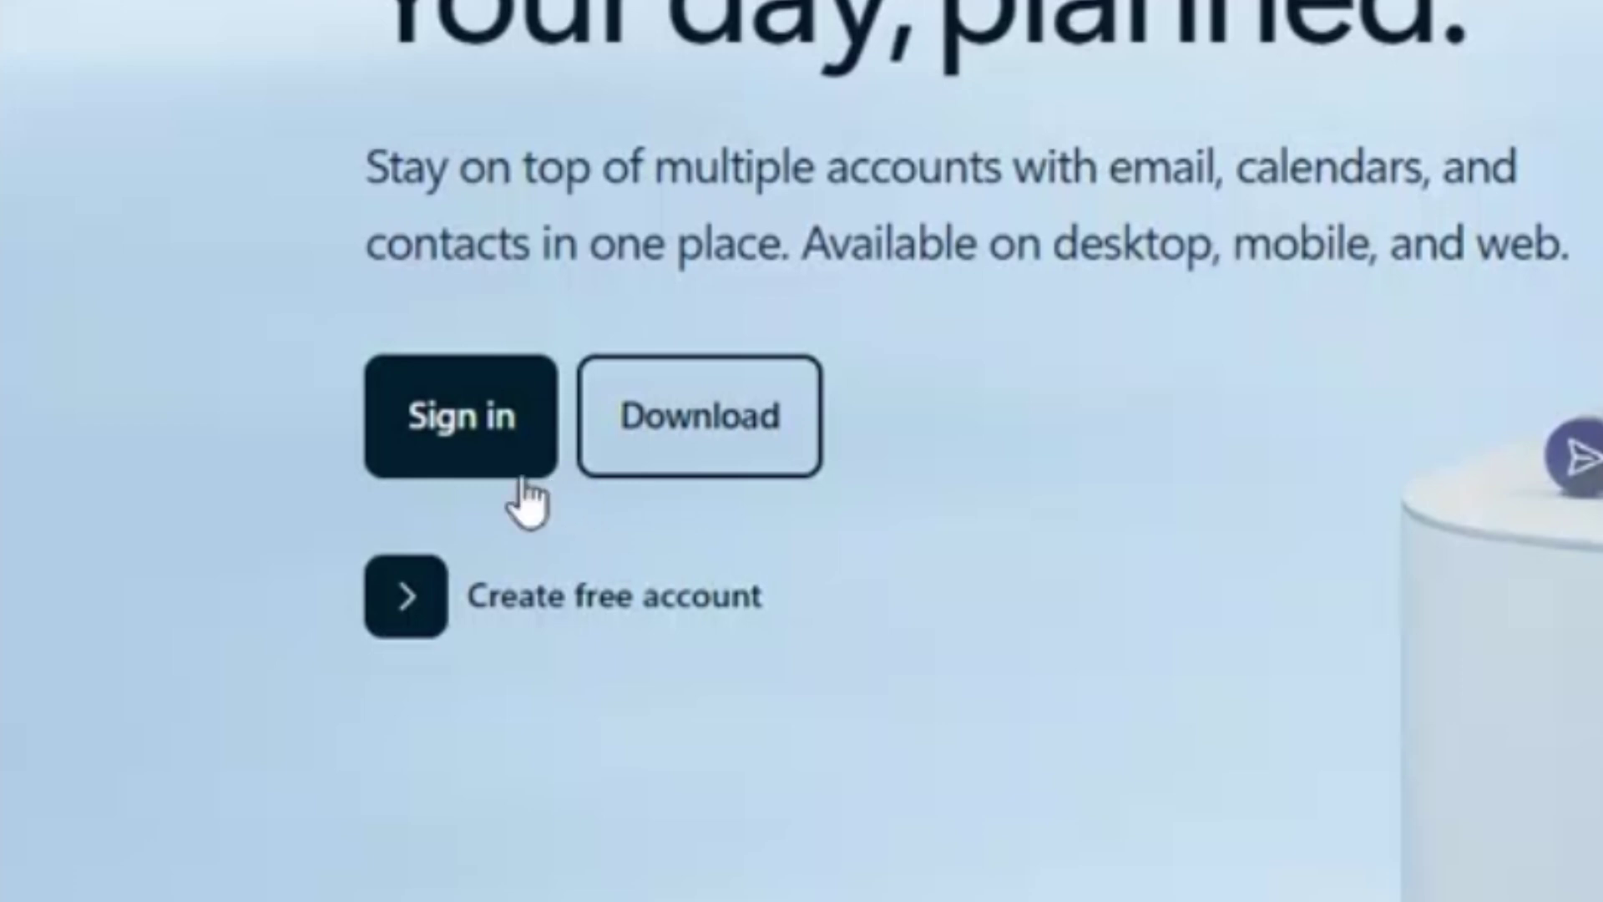
Sign in with another work account's email and password, choosing No to staying signed in.
click(466, 434)
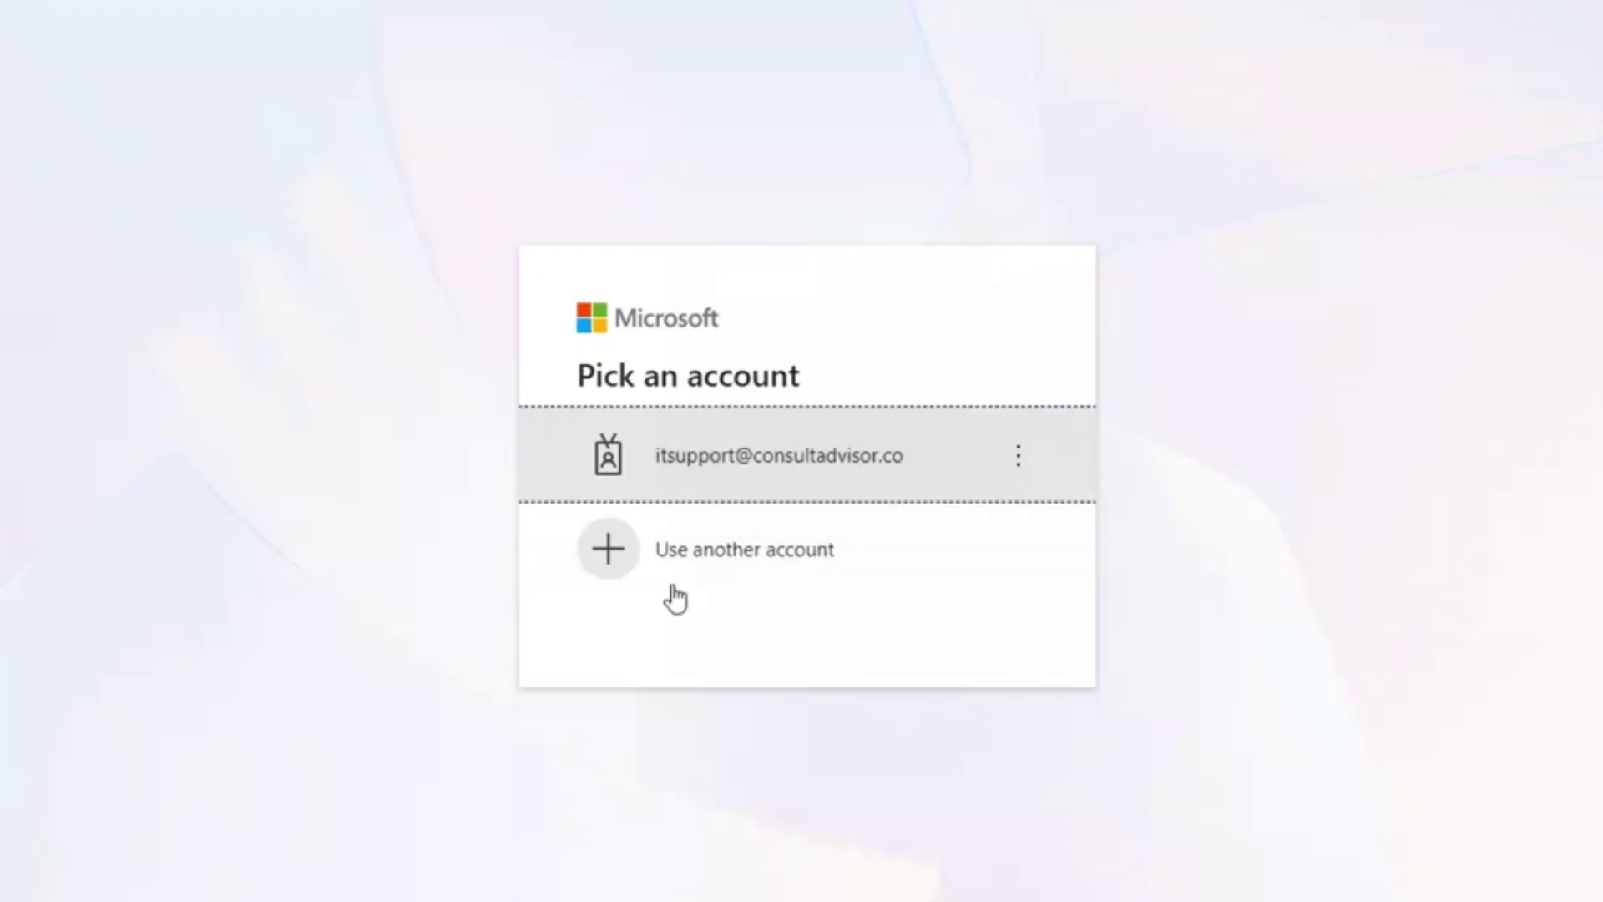
click(601, 565)
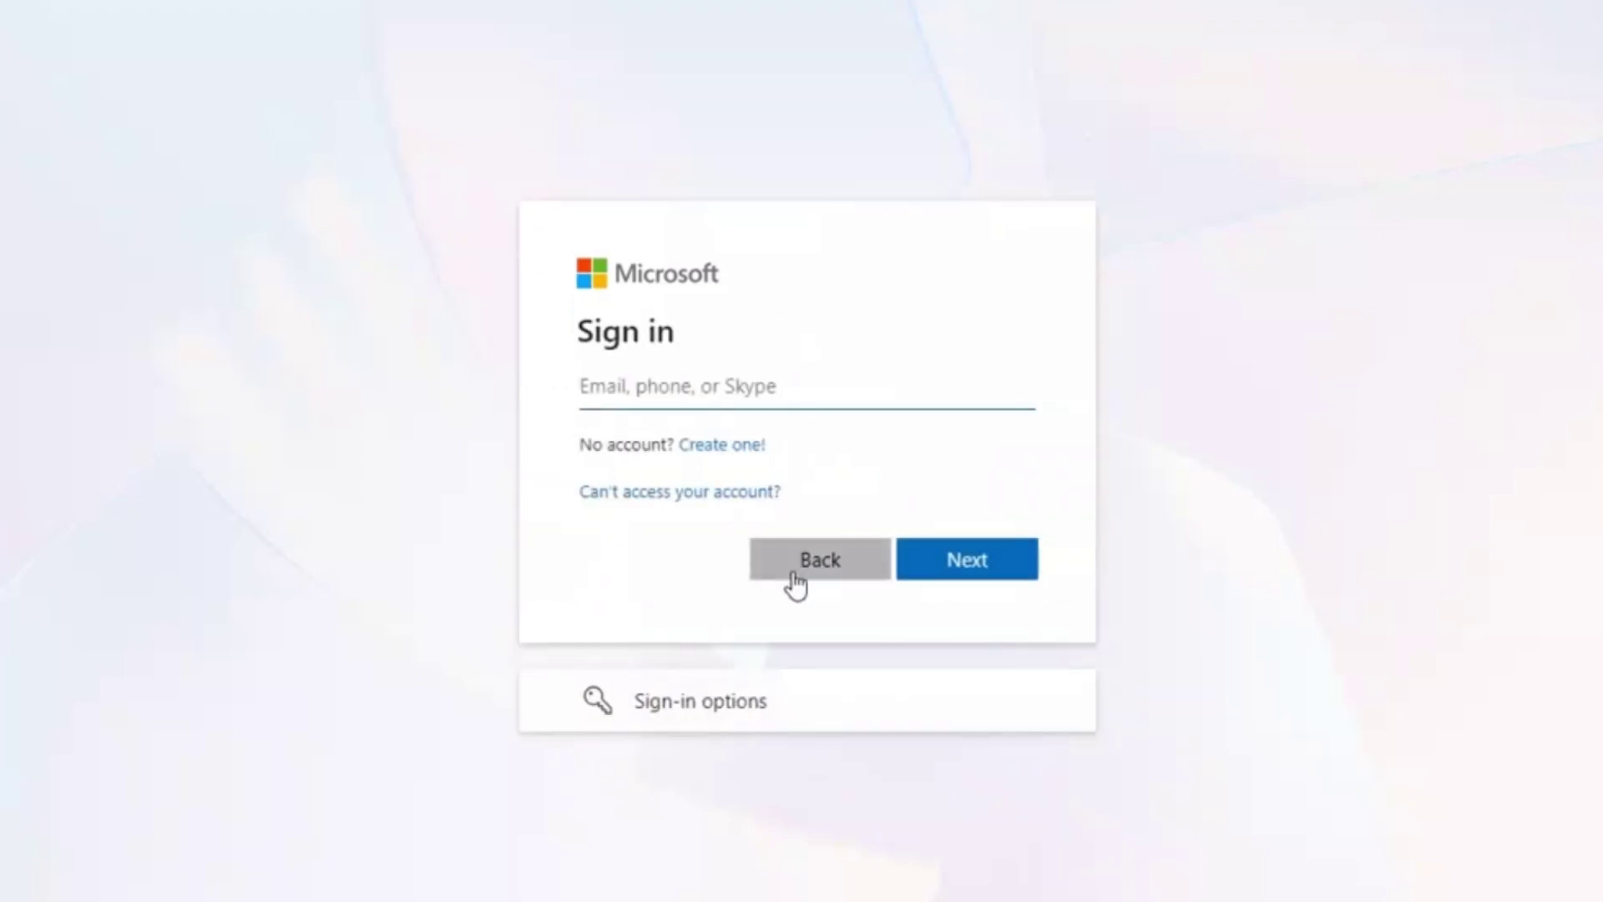
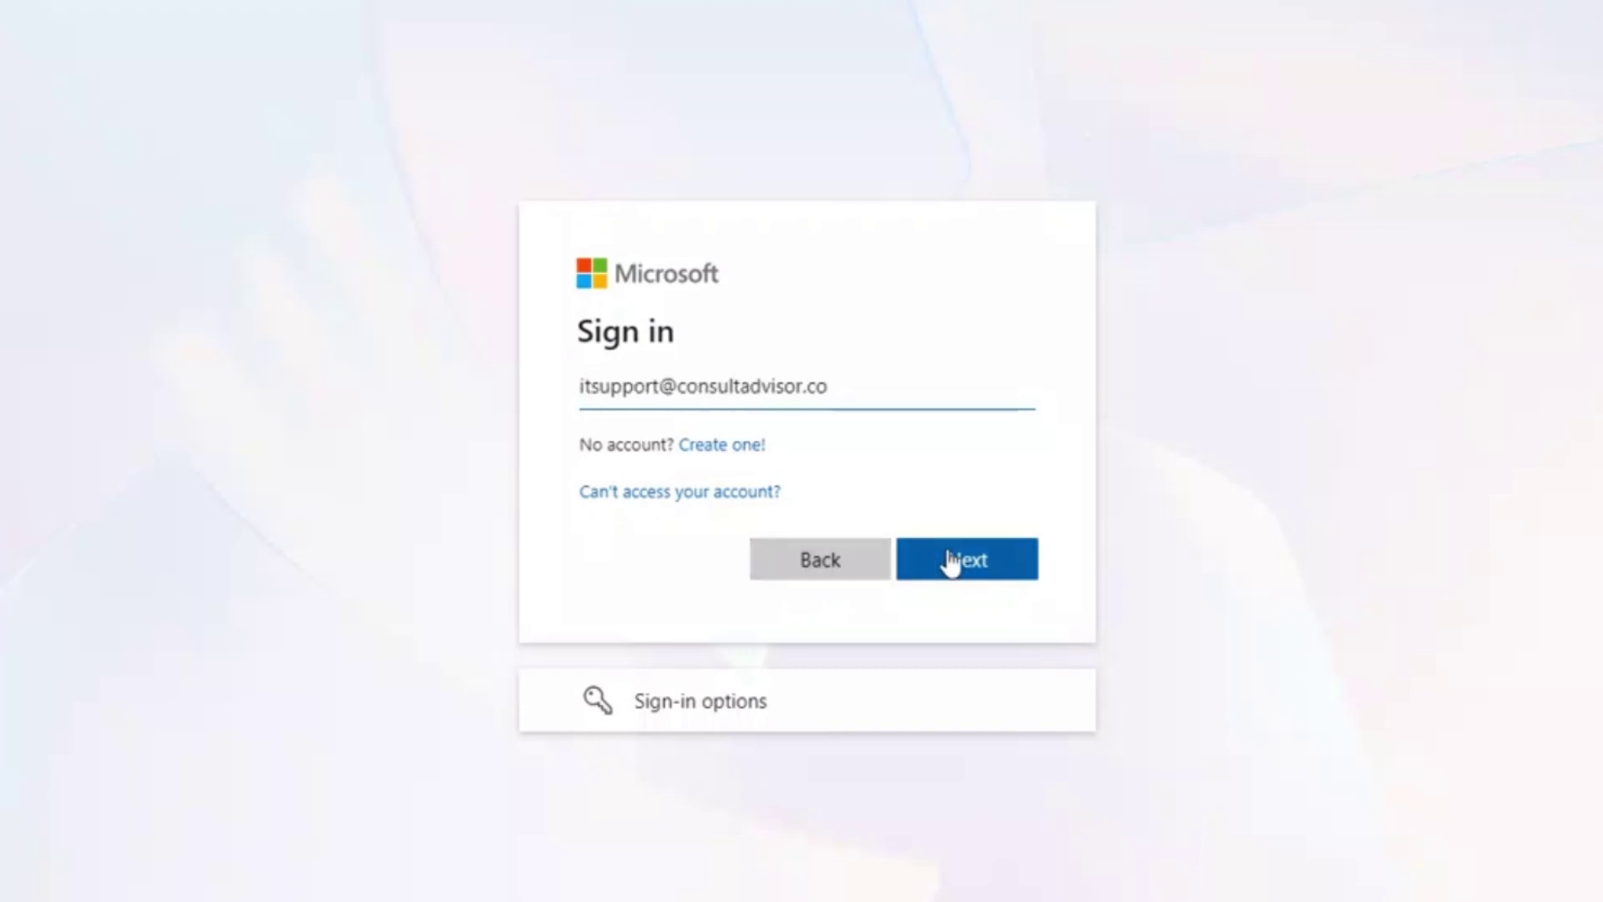
click(952, 562)
text(•)
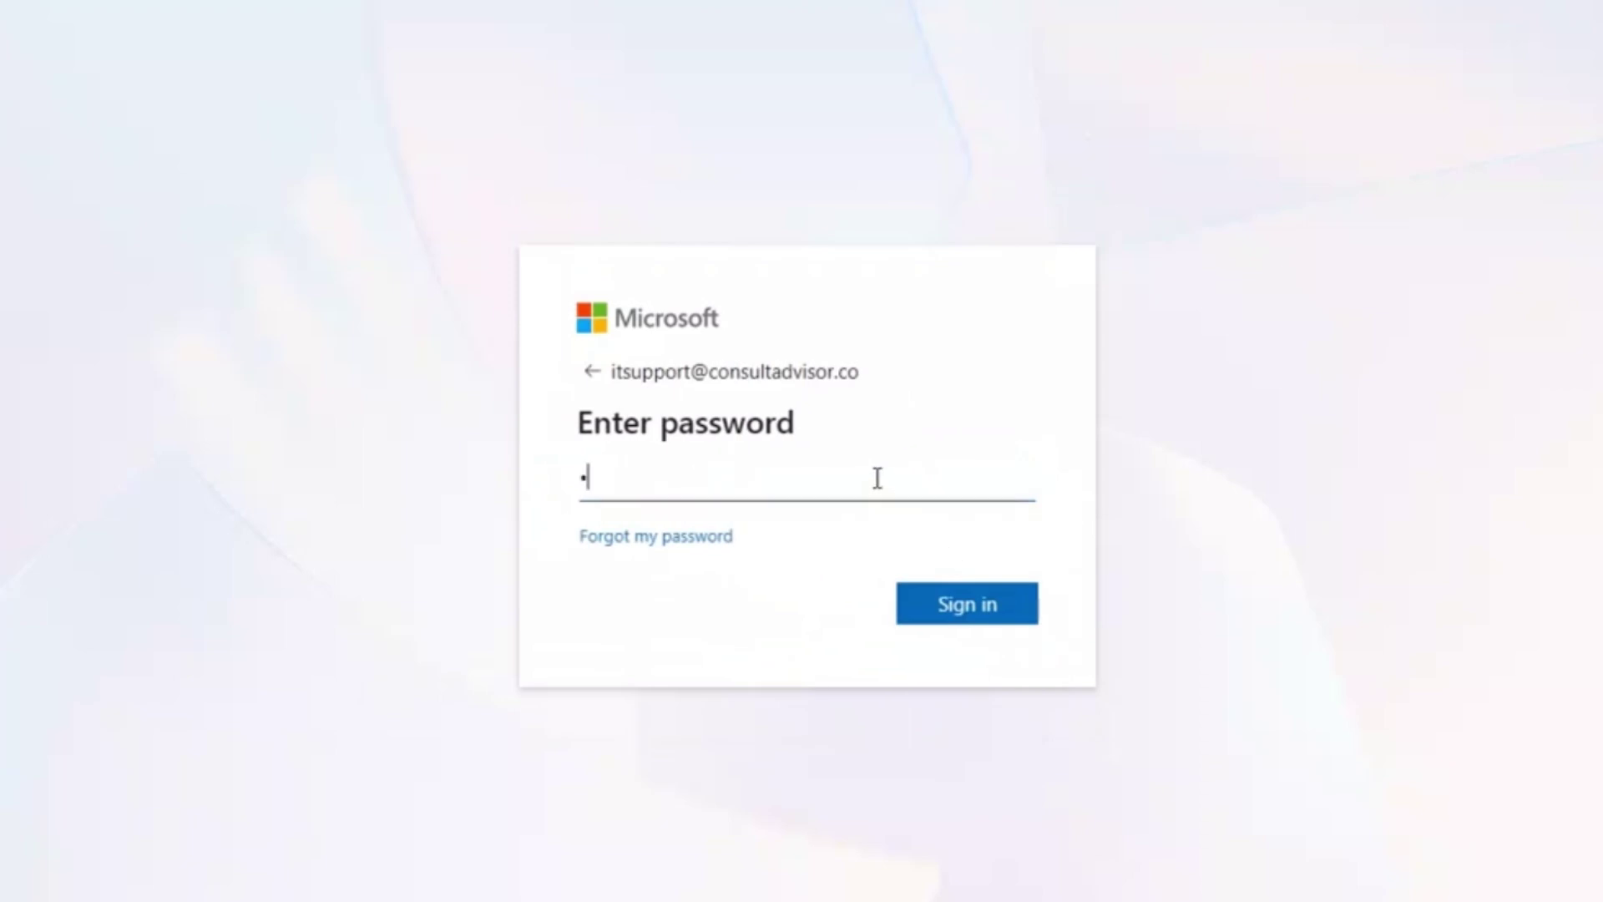
text(••••••••)
click(954, 599)
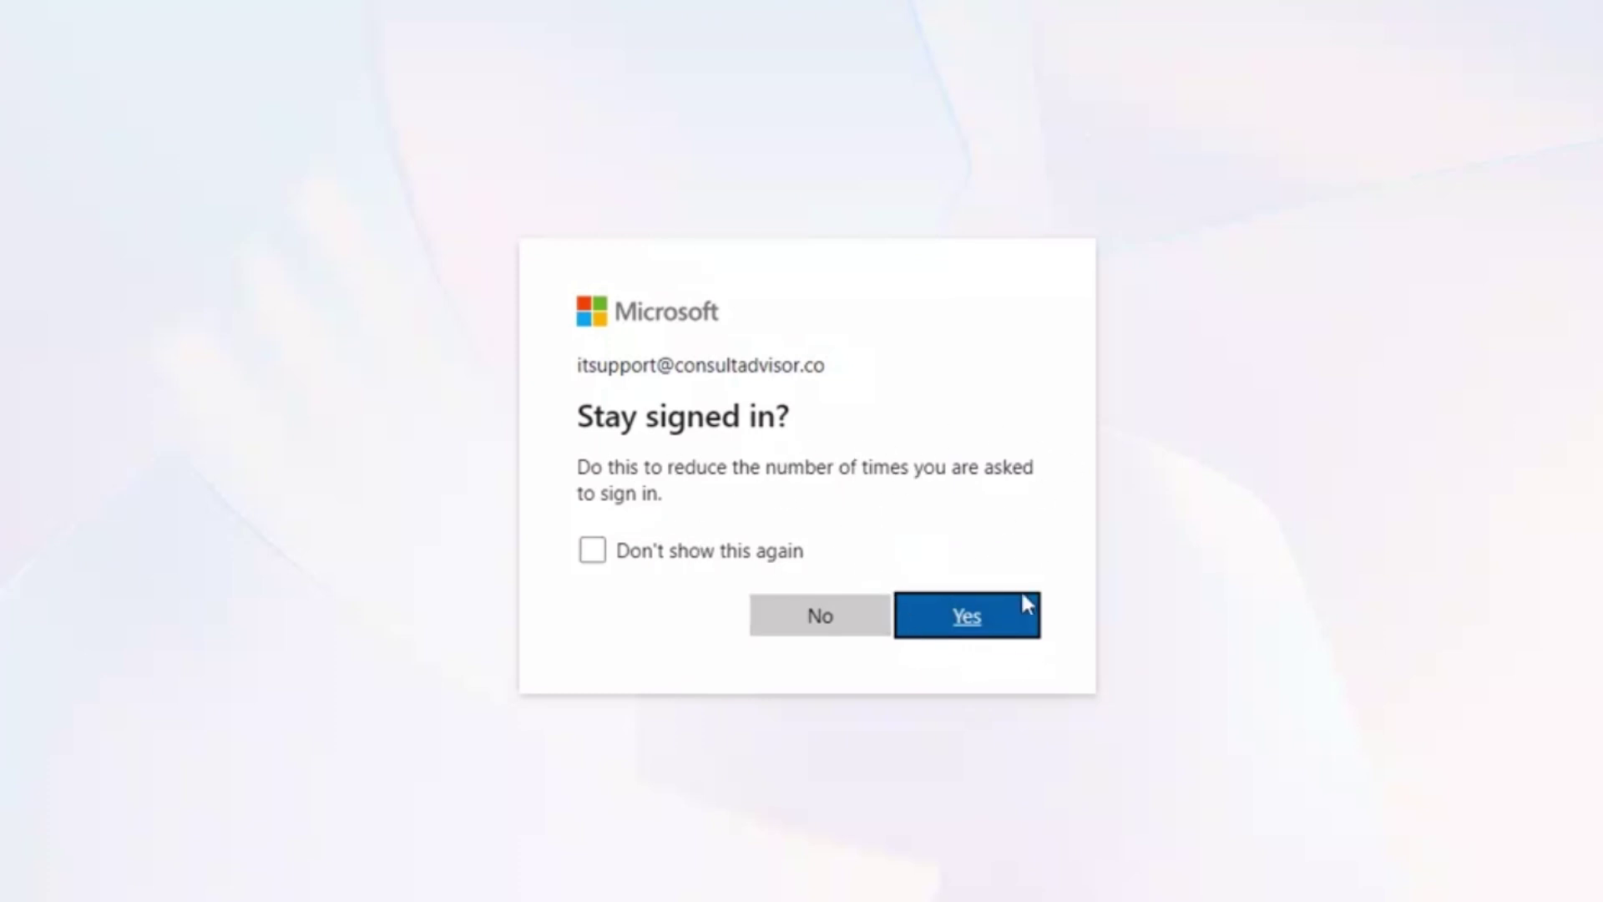
click(852, 636)
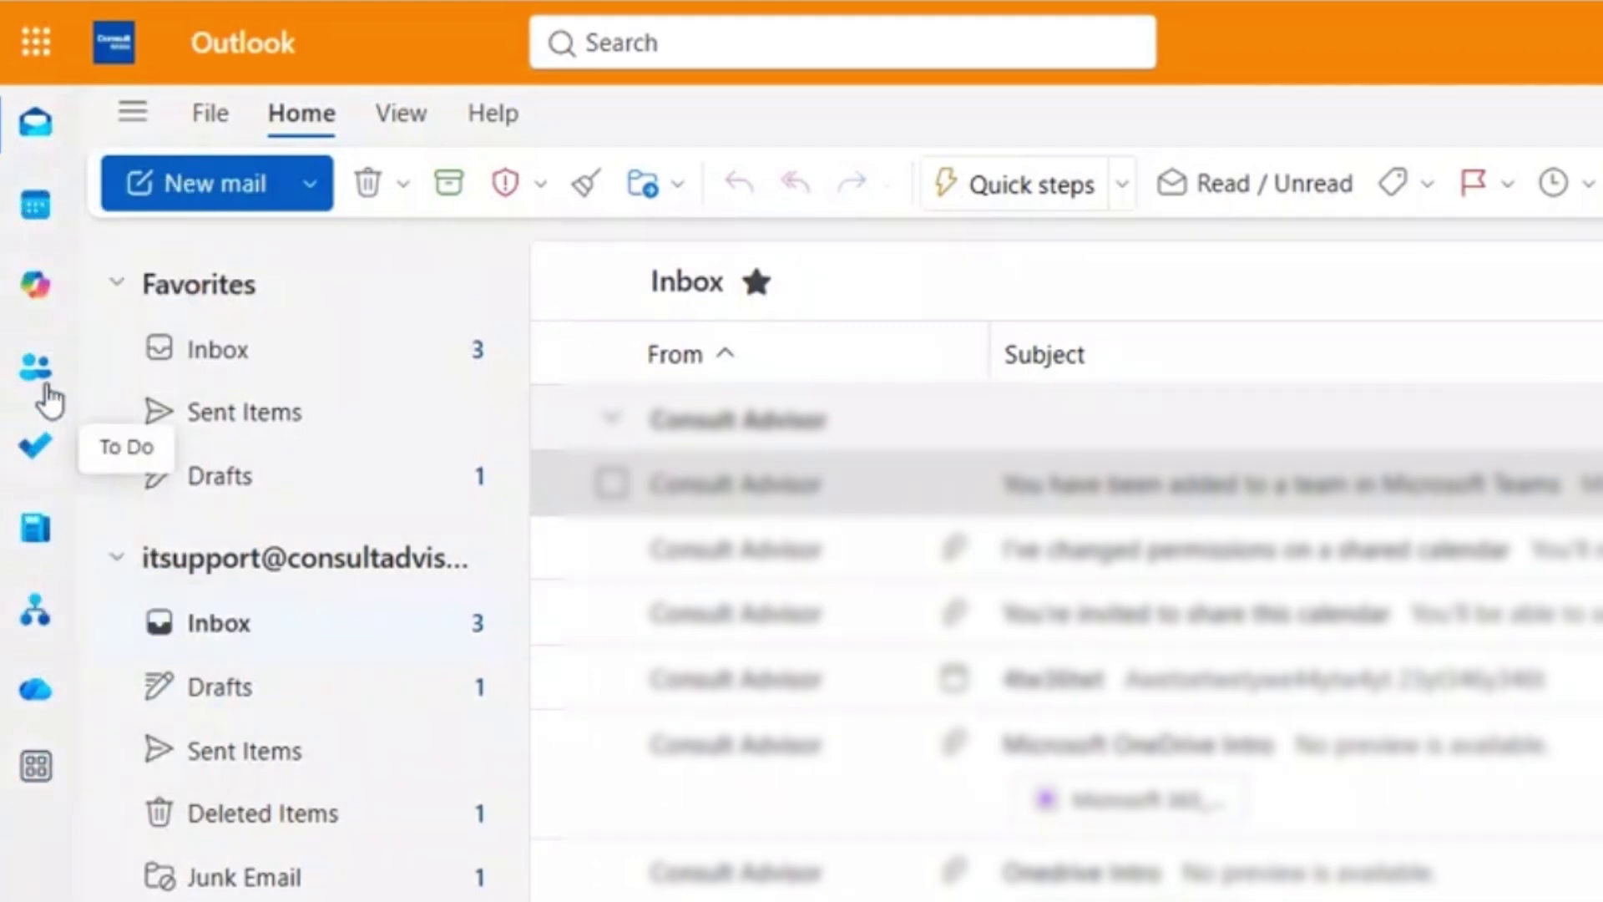
Open the March 2026 month calendar, toggle the navigation pane off and on, and show View options.
click(32, 224)
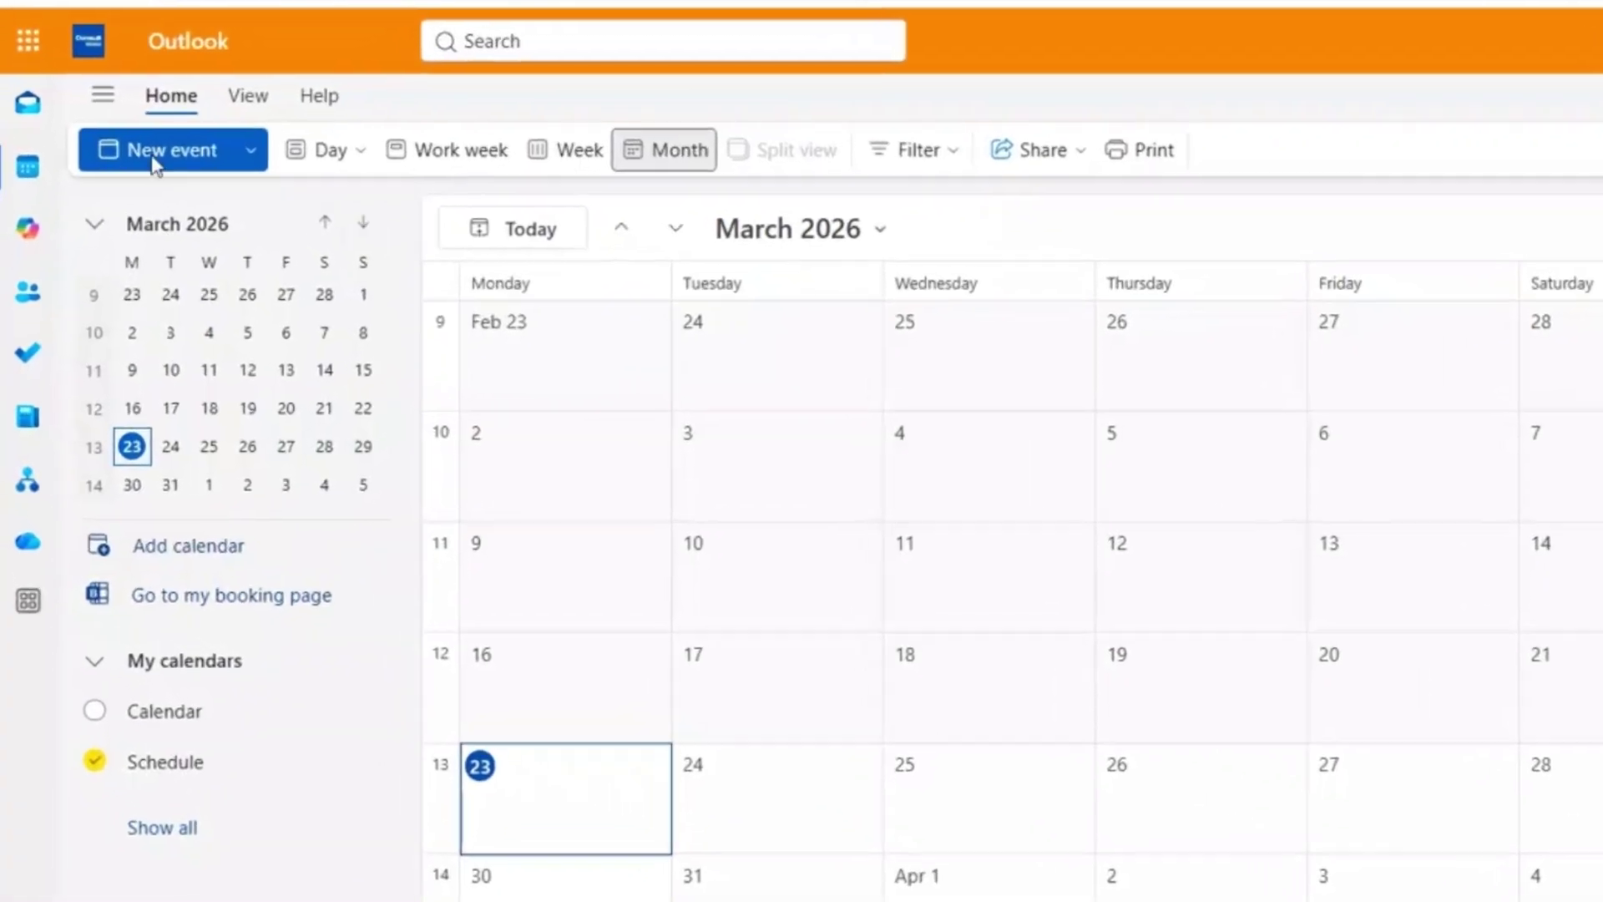
click(110, 78)
click(111, 79)
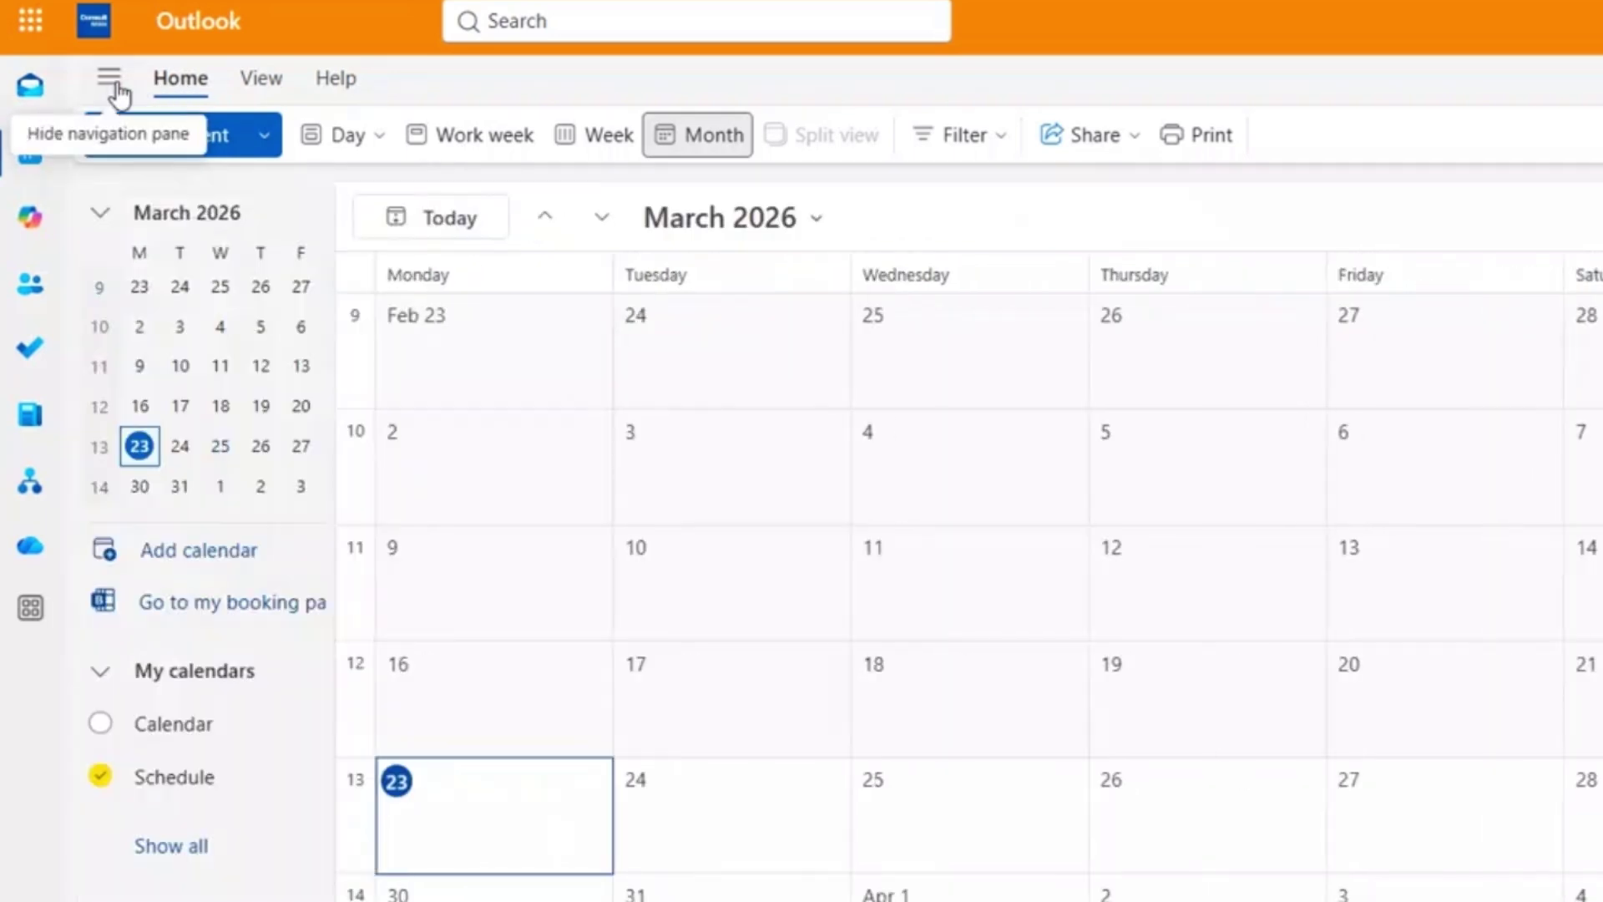
click(262, 79)
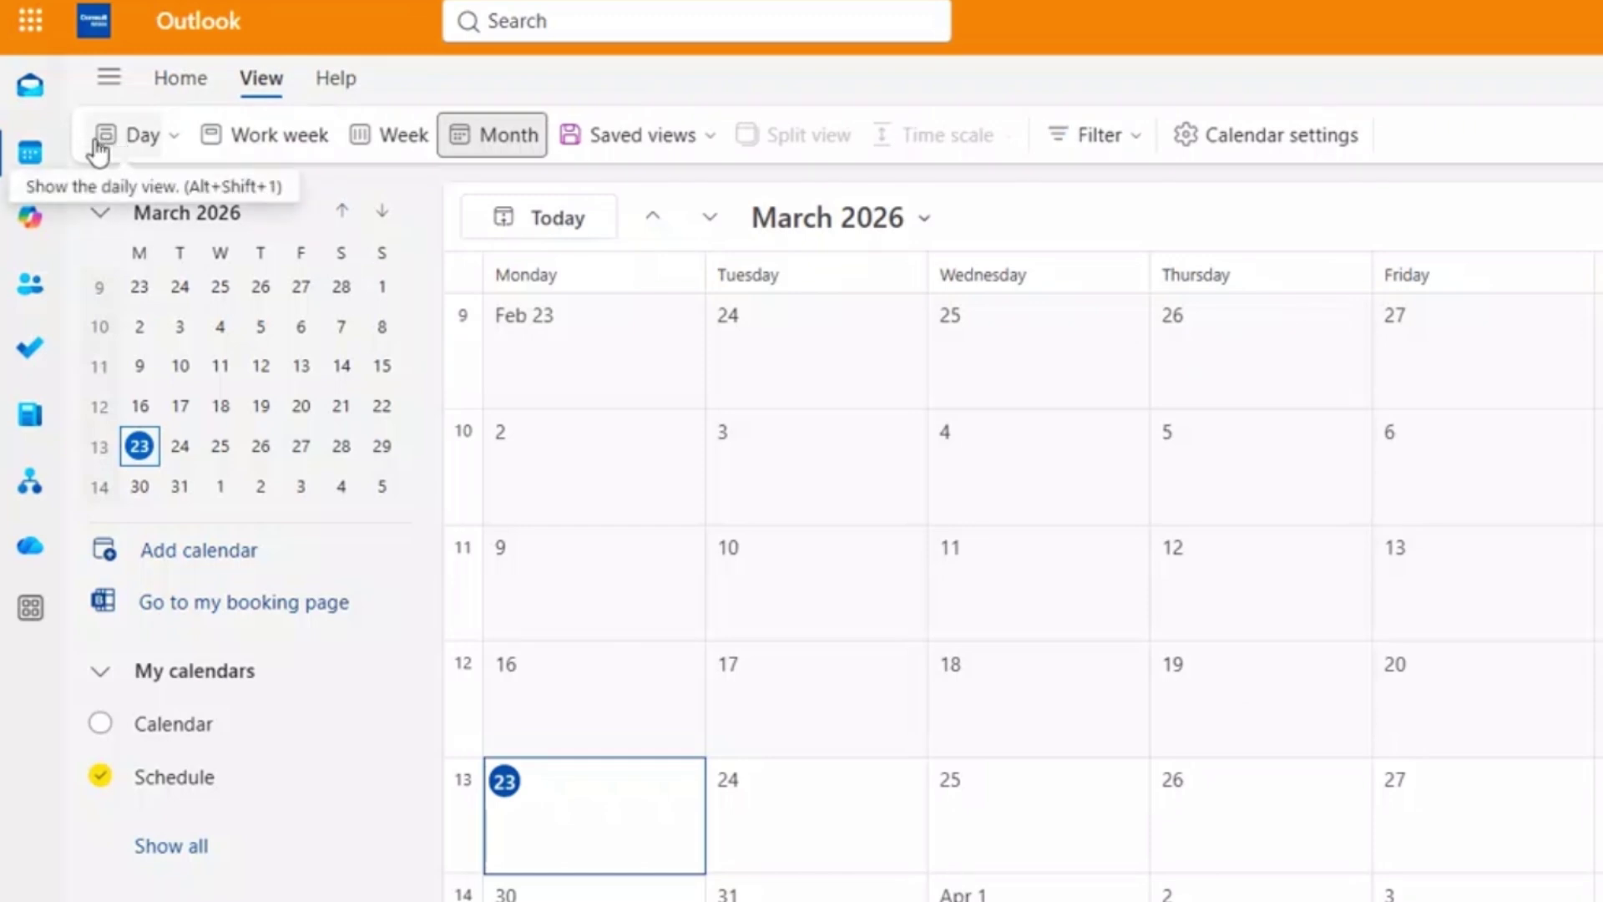
Switch to Day view and step from March 23 to March 24 and back.
click(149, 153)
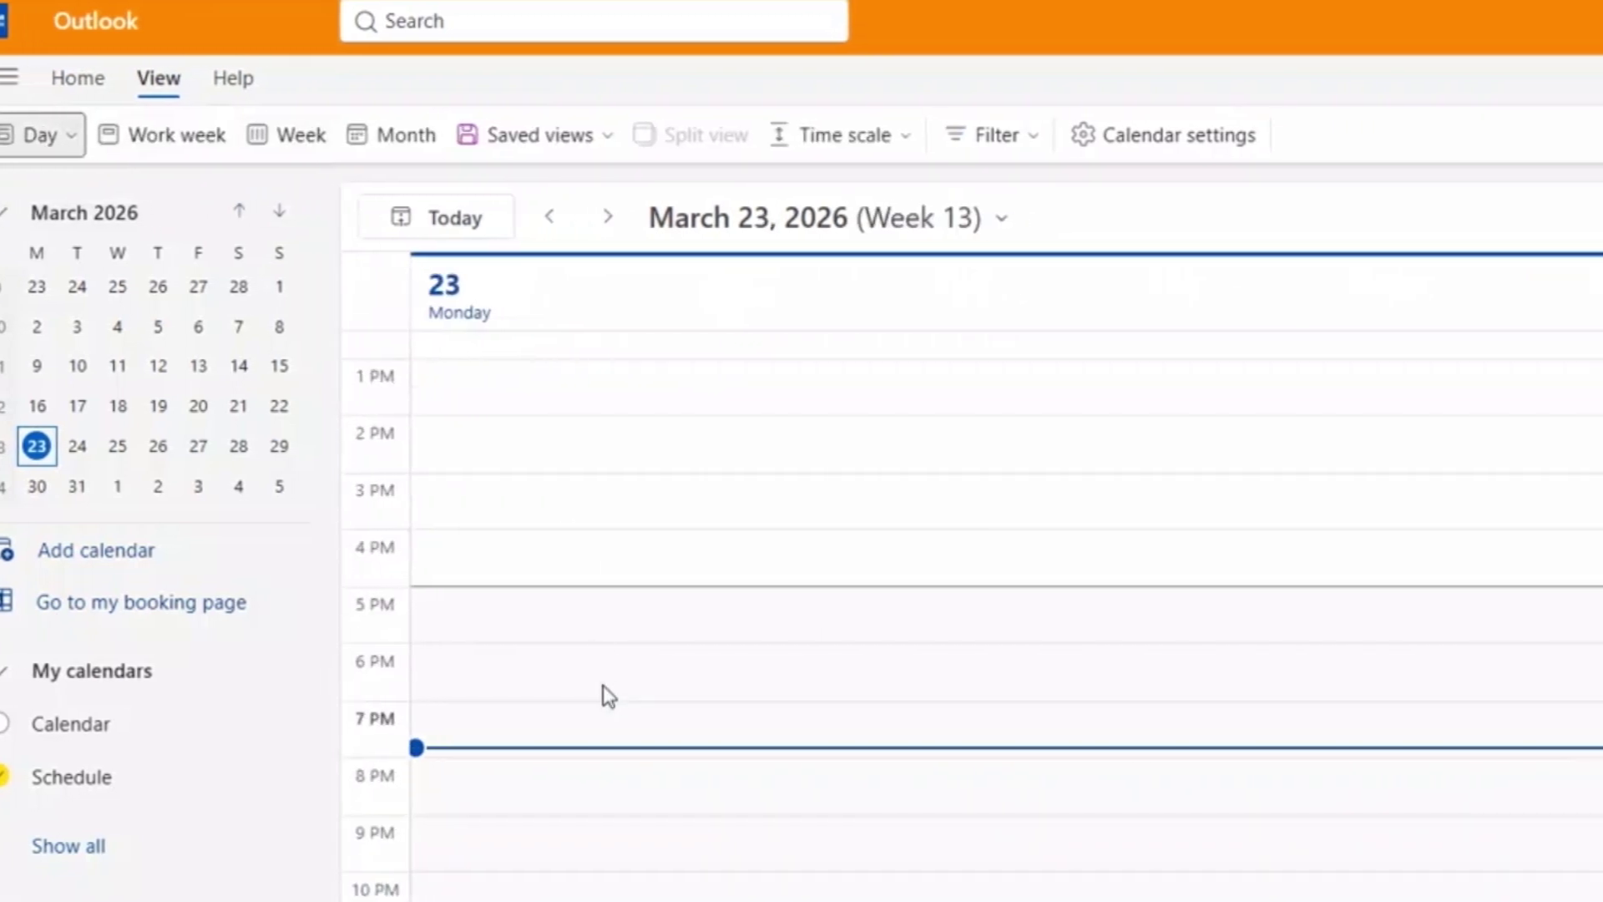
scroll(602, 685, up, 6)
scroll(603, 685, down, 6)
click(606, 219)
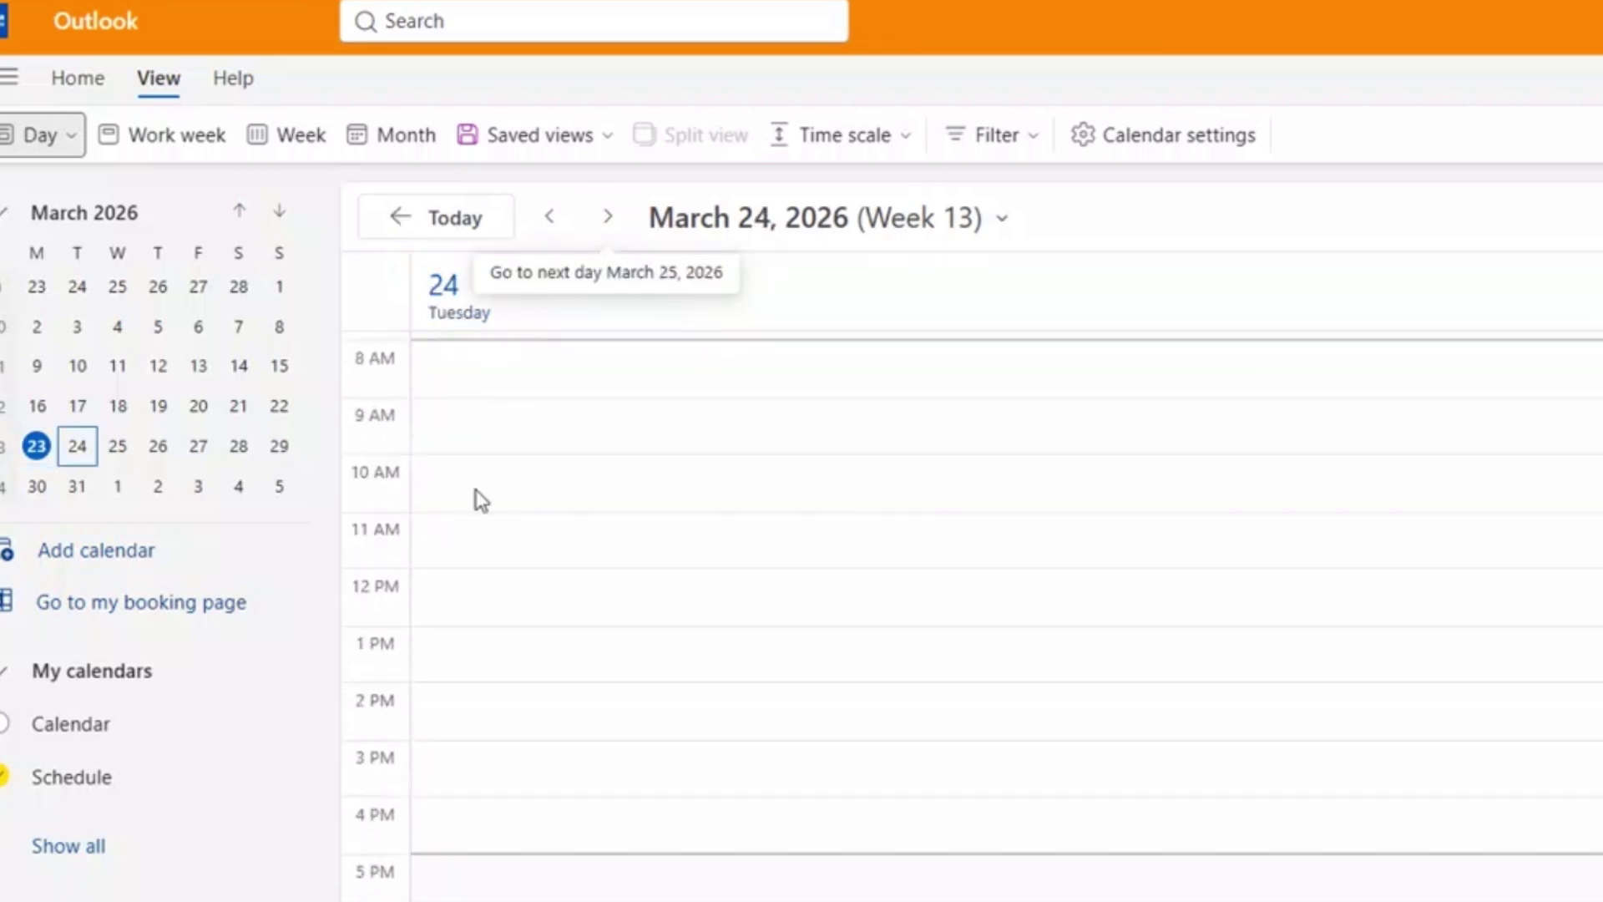
scroll(474, 800, down, 3)
scroll(474, 800, up, 6)
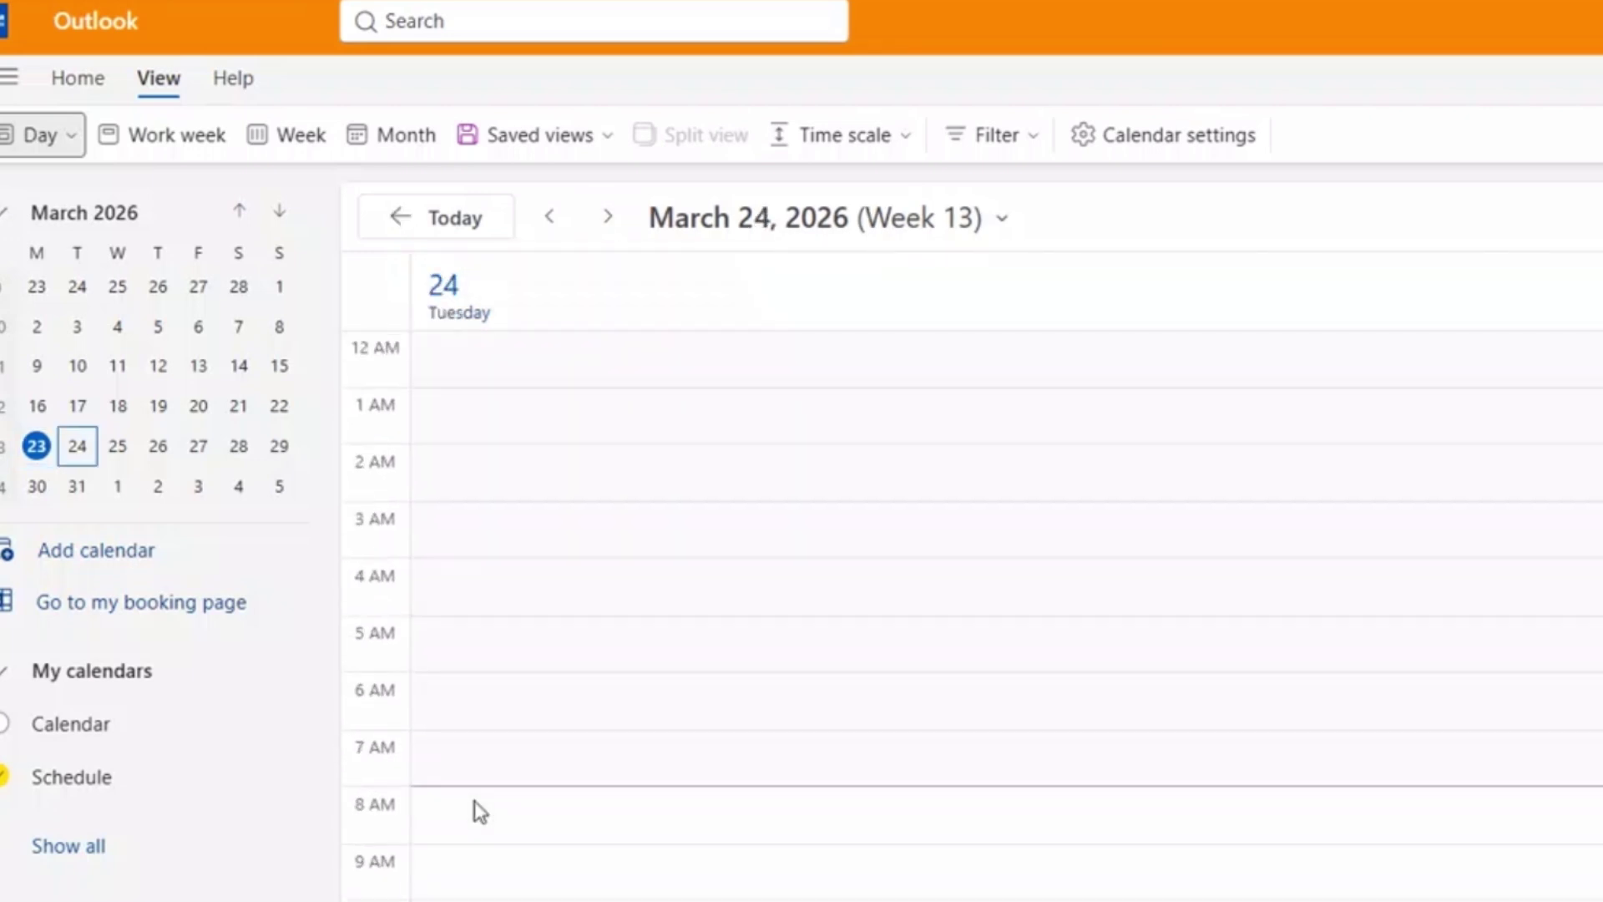
click(550, 219)
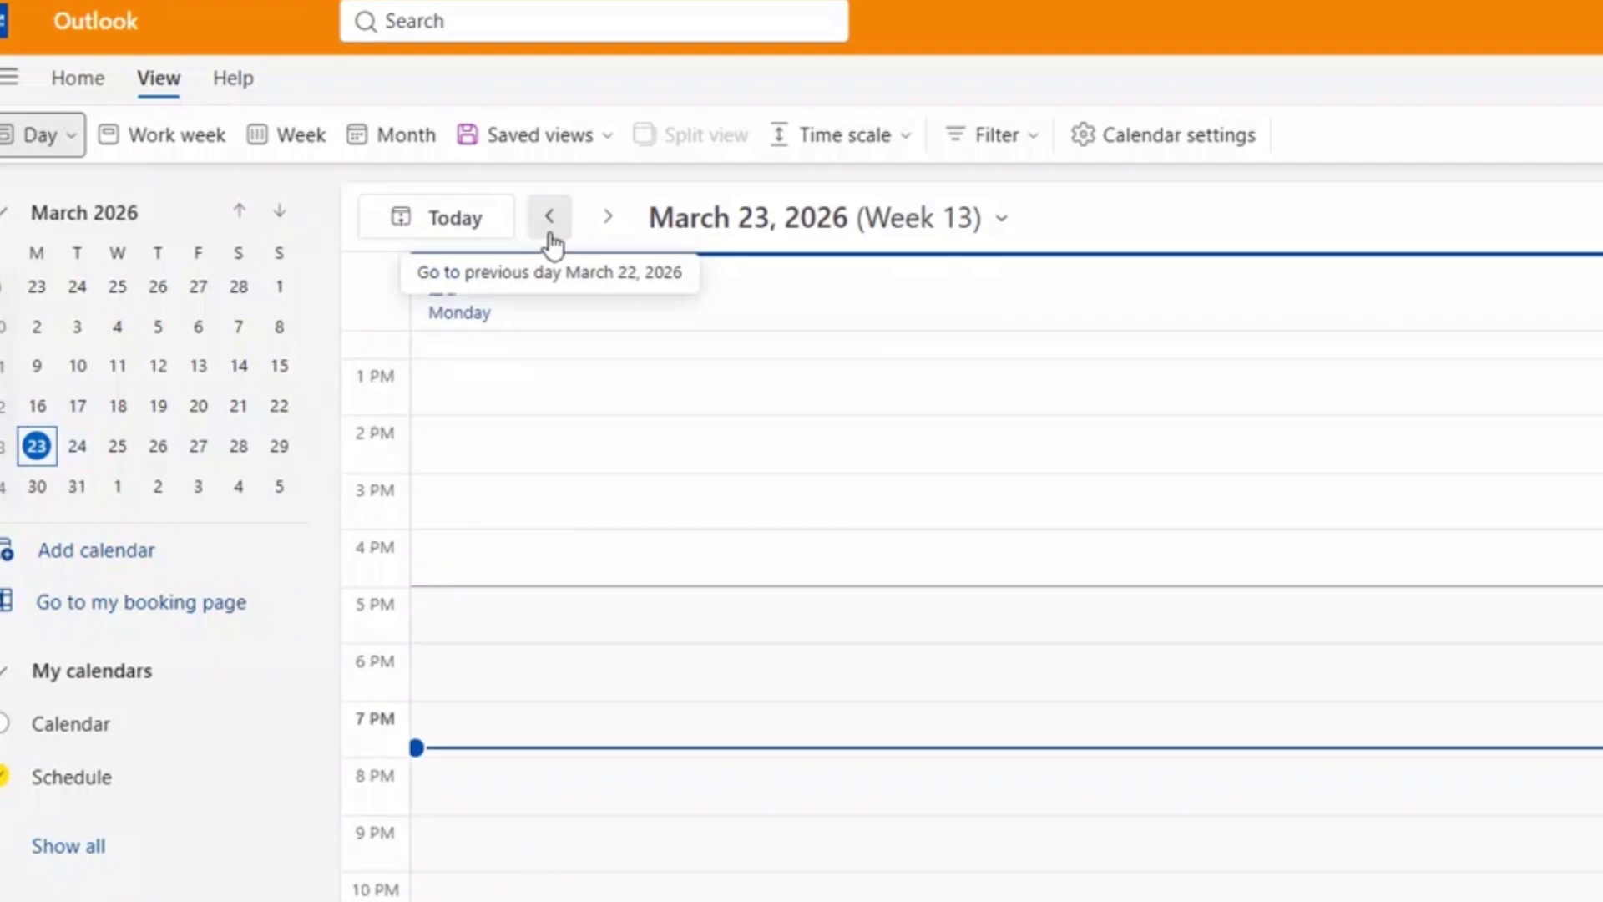
Try Work week, then settle on the full Week view for March 23–29.
click(179, 150)
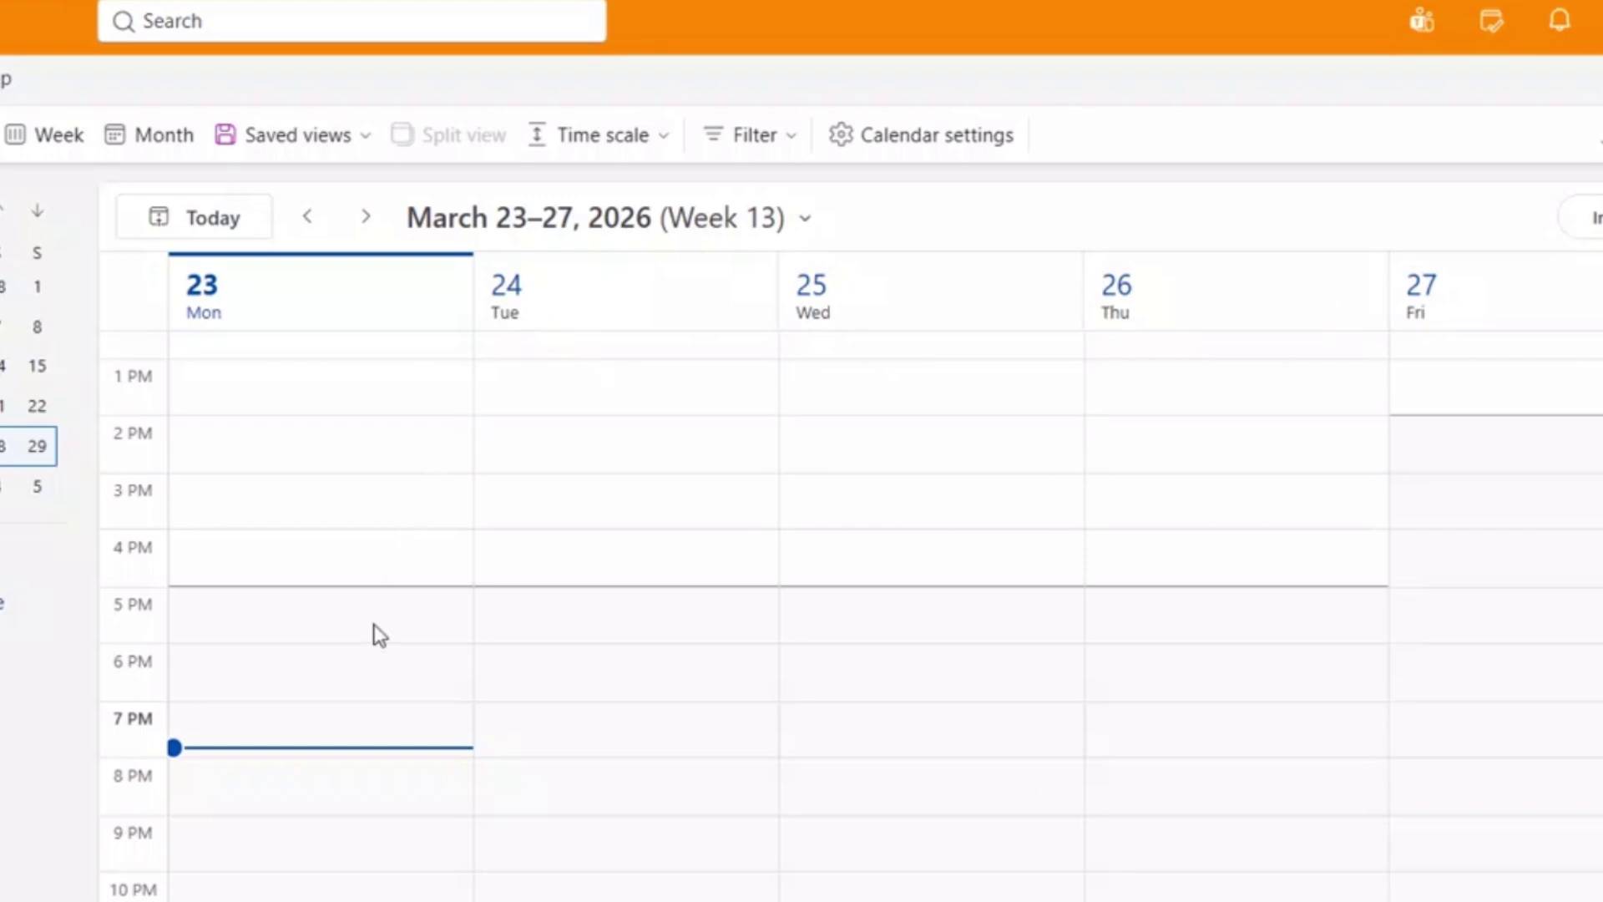
scroll(379, 637, up, 10)
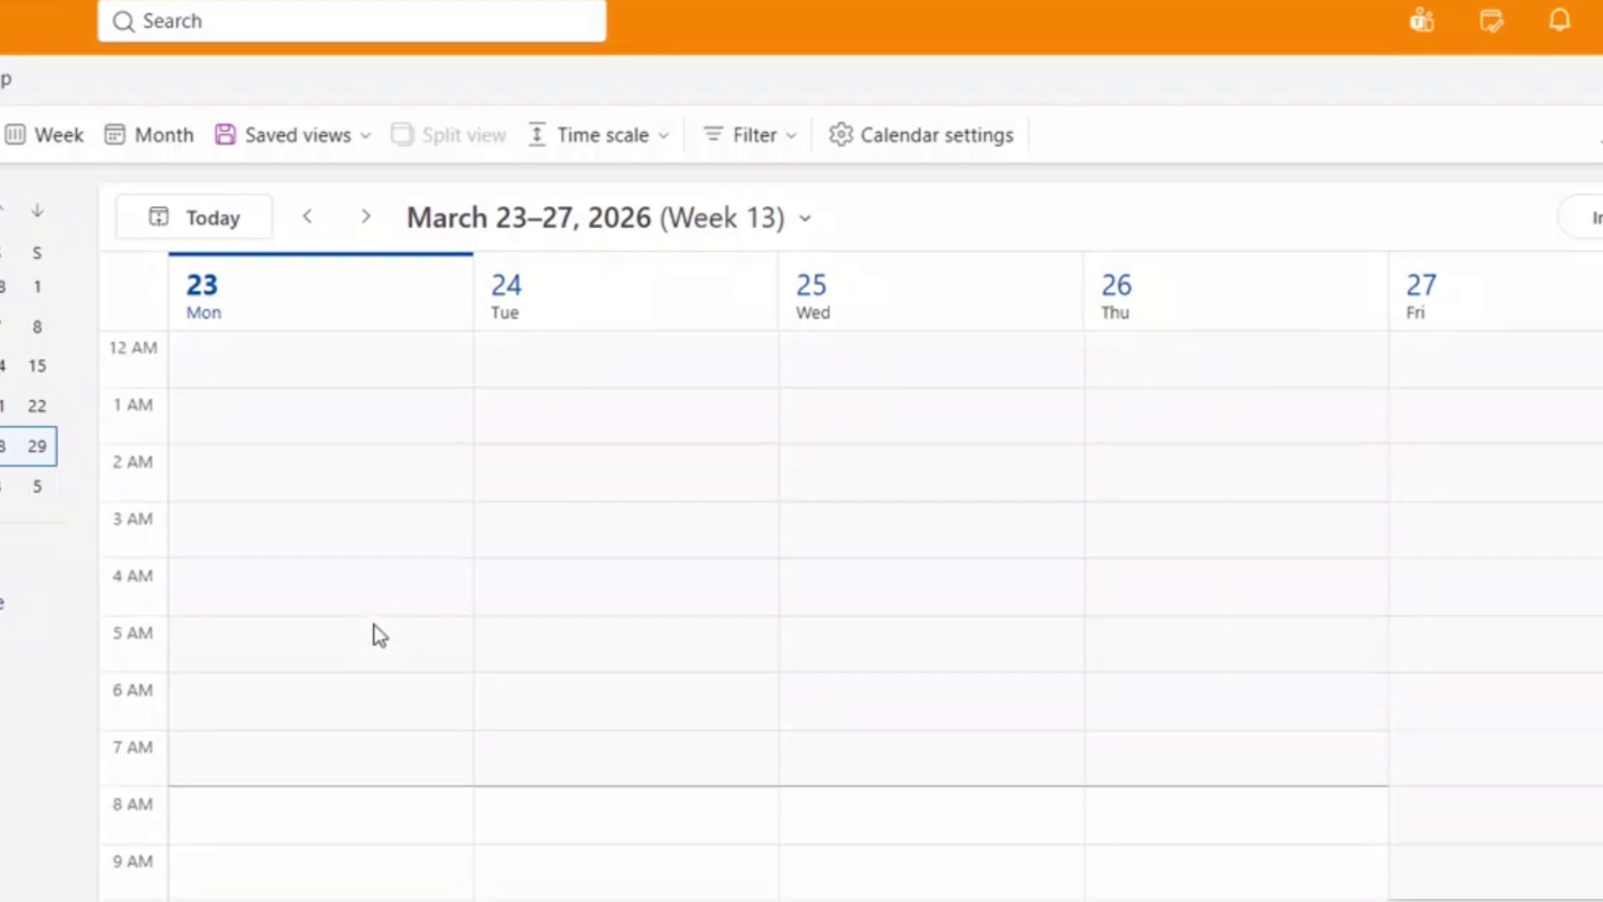
scroll(380, 636, down, 10)
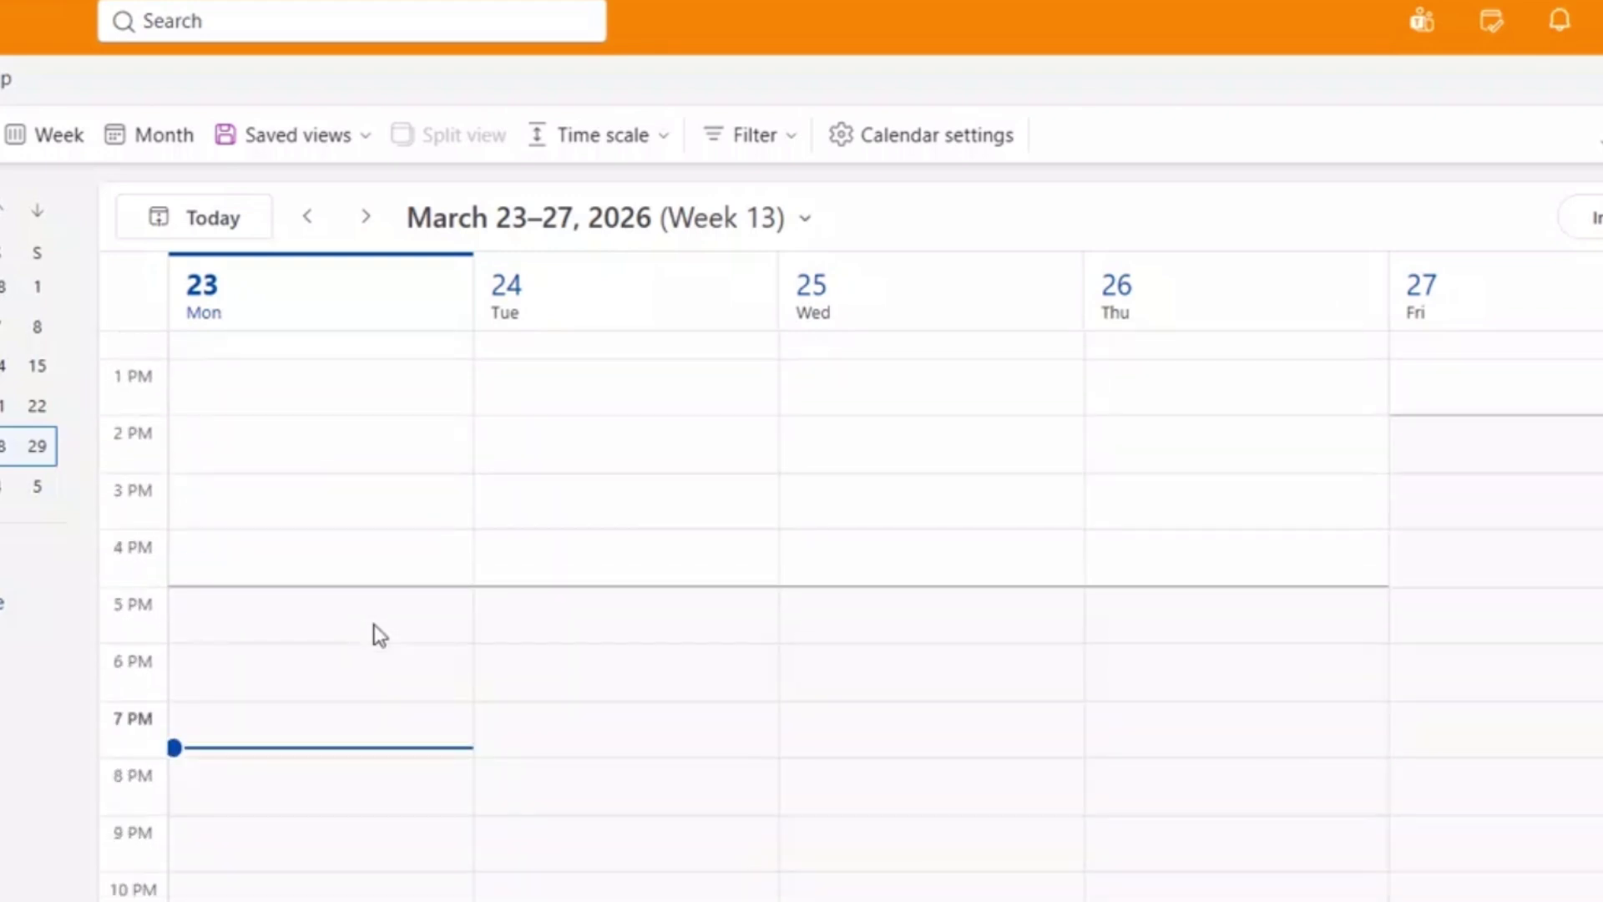
click(59, 135)
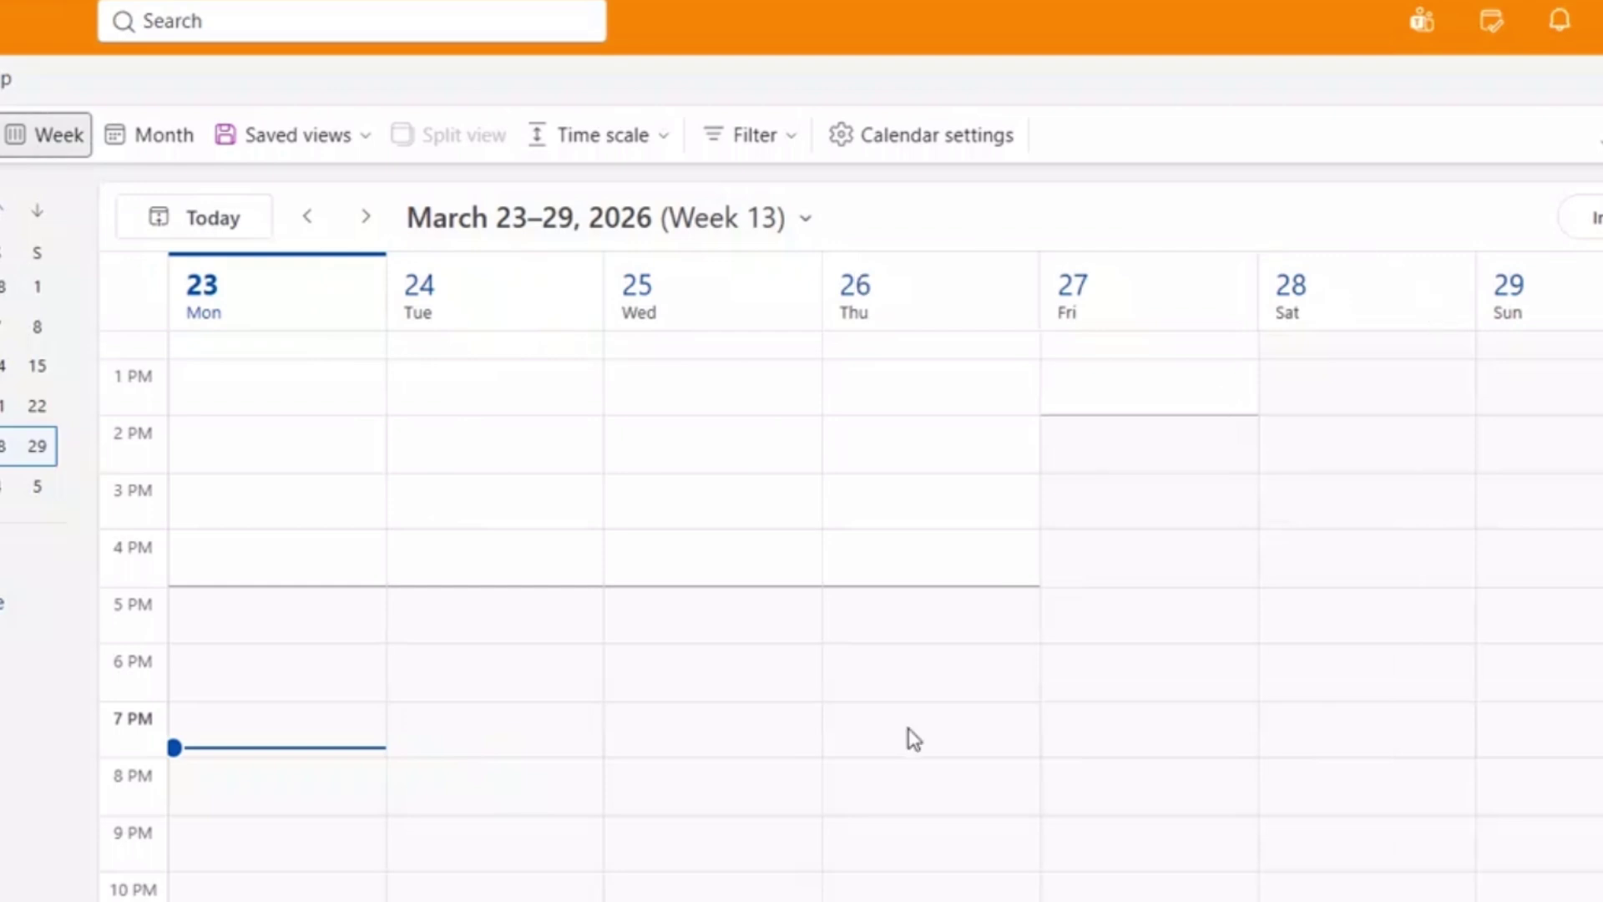
scroll(912, 738, up, 9)
scroll(912, 739, down, 9)
Return to Month view, browse to April 2026 and back to March, and check Saved views.
click(159, 142)
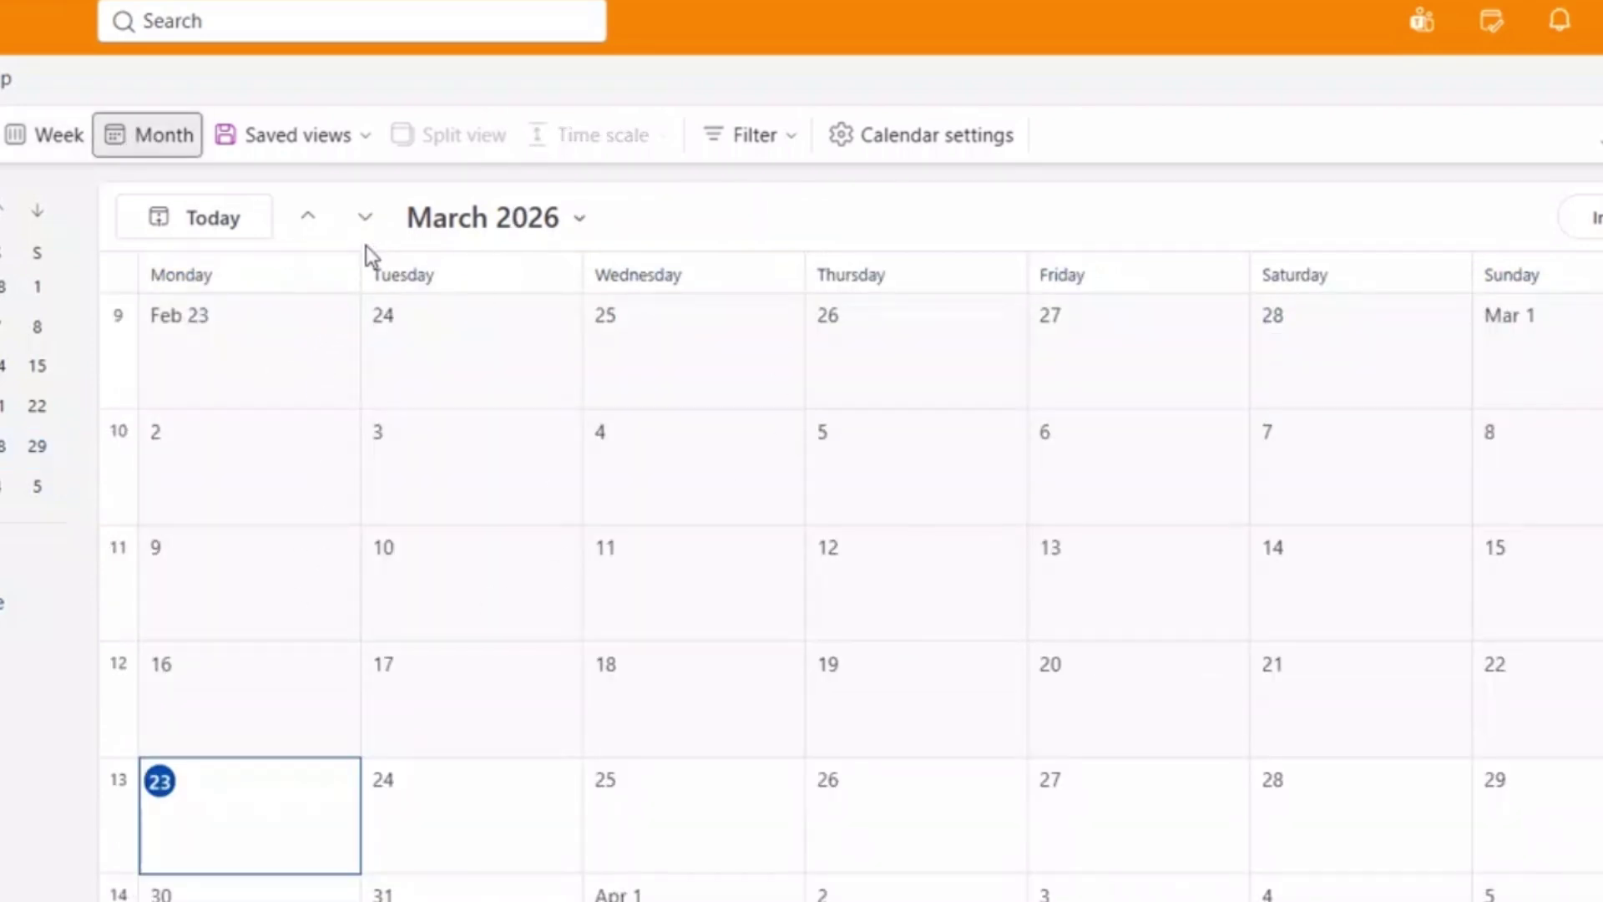
click(365, 222)
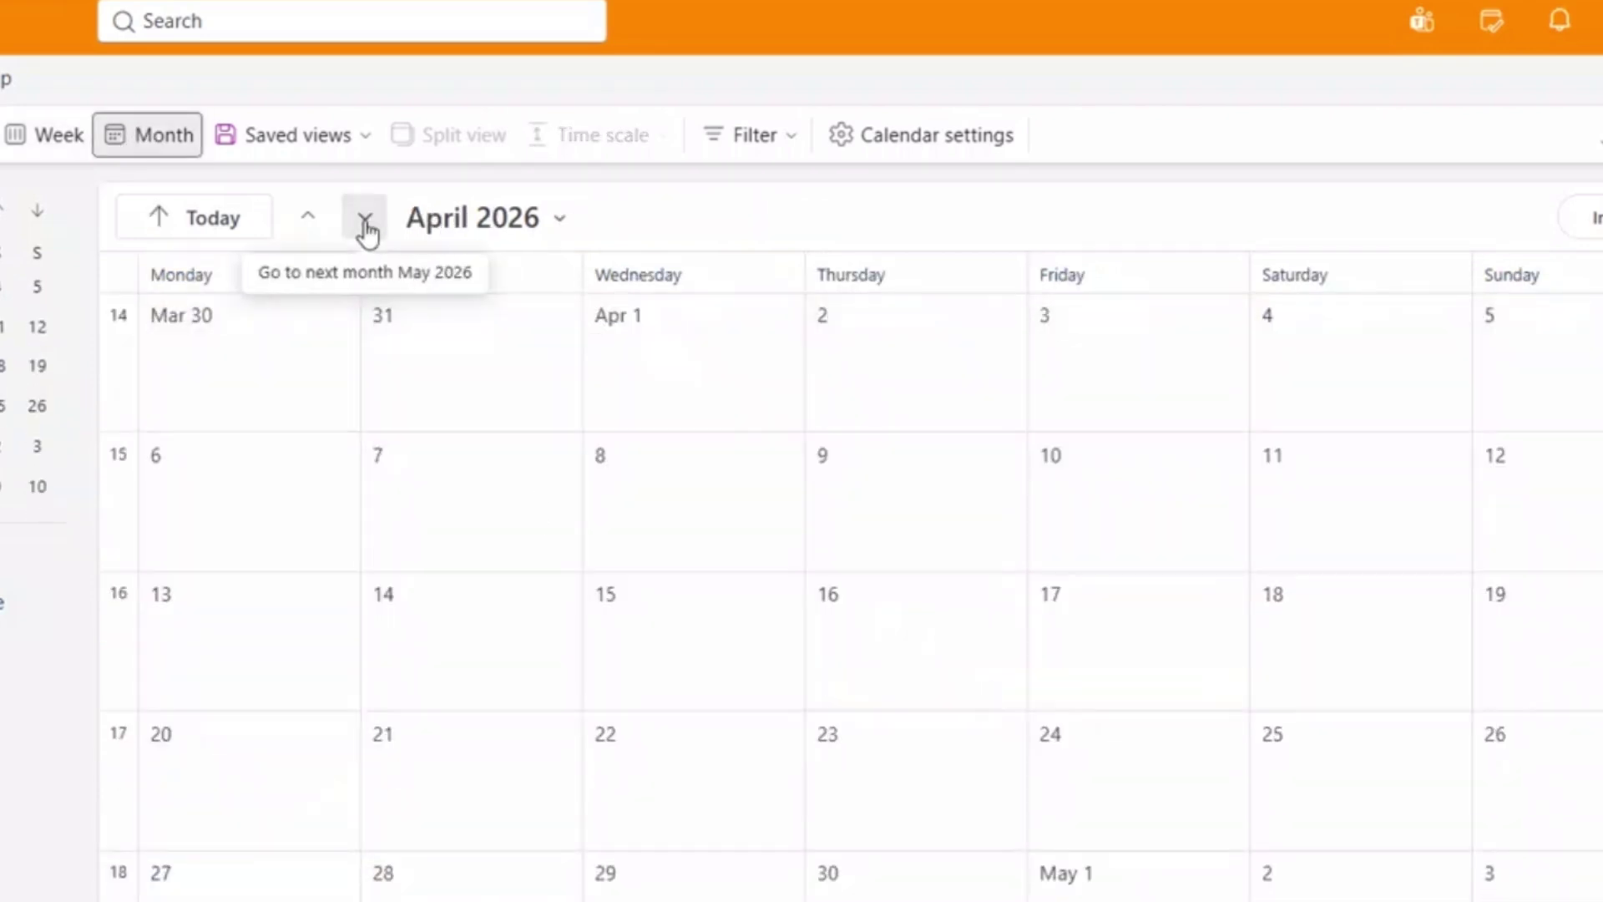
click(311, 223)
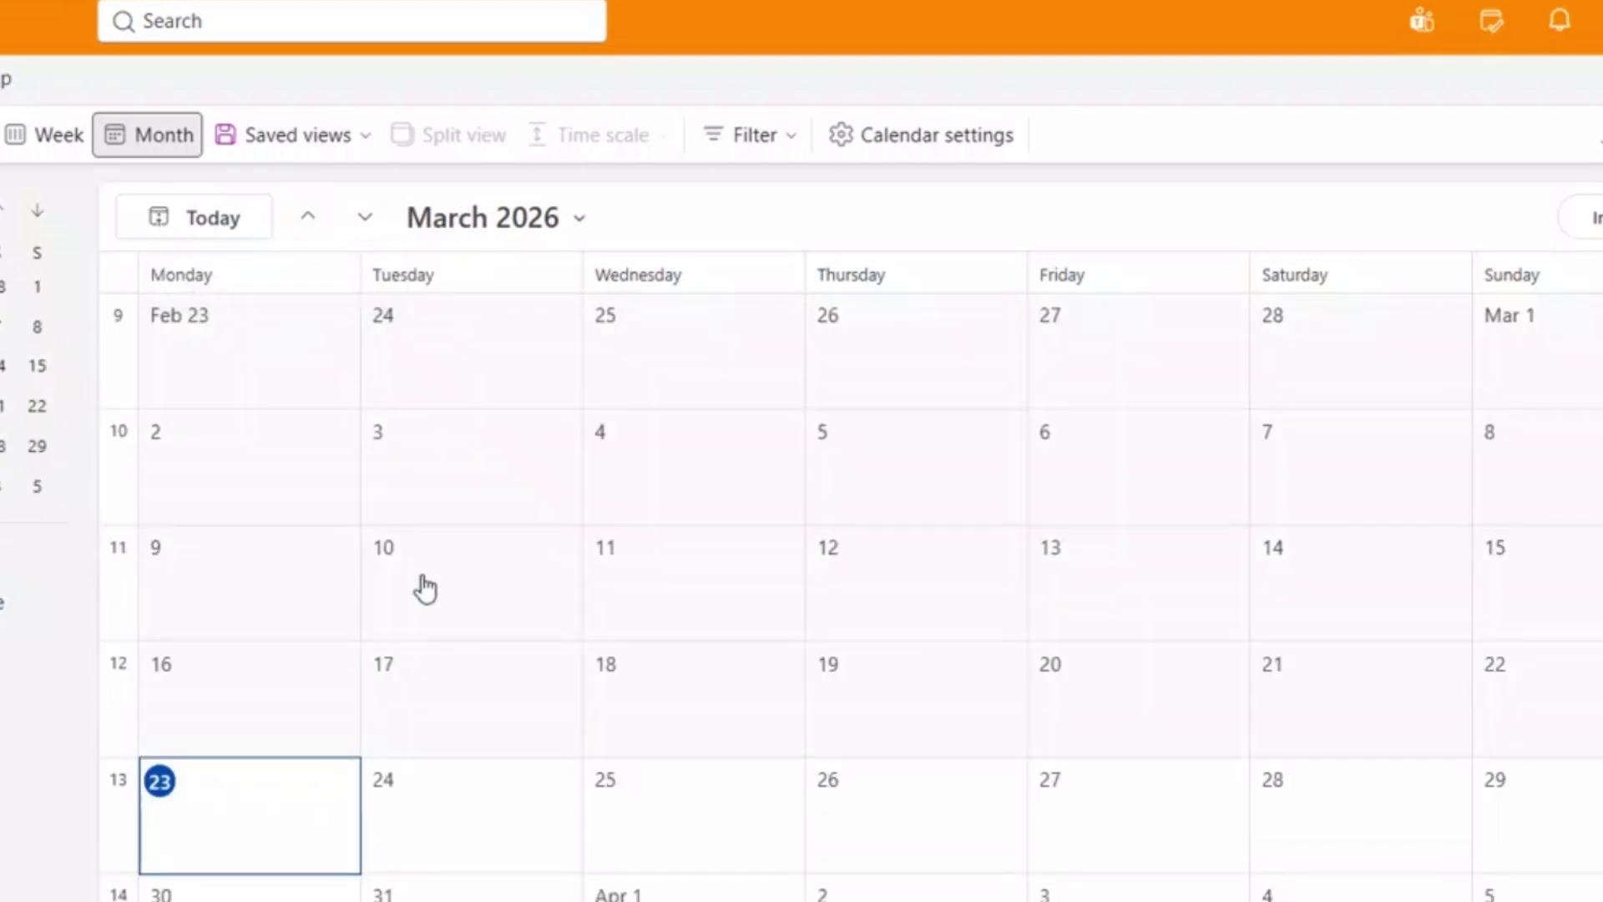
click(330, 144)
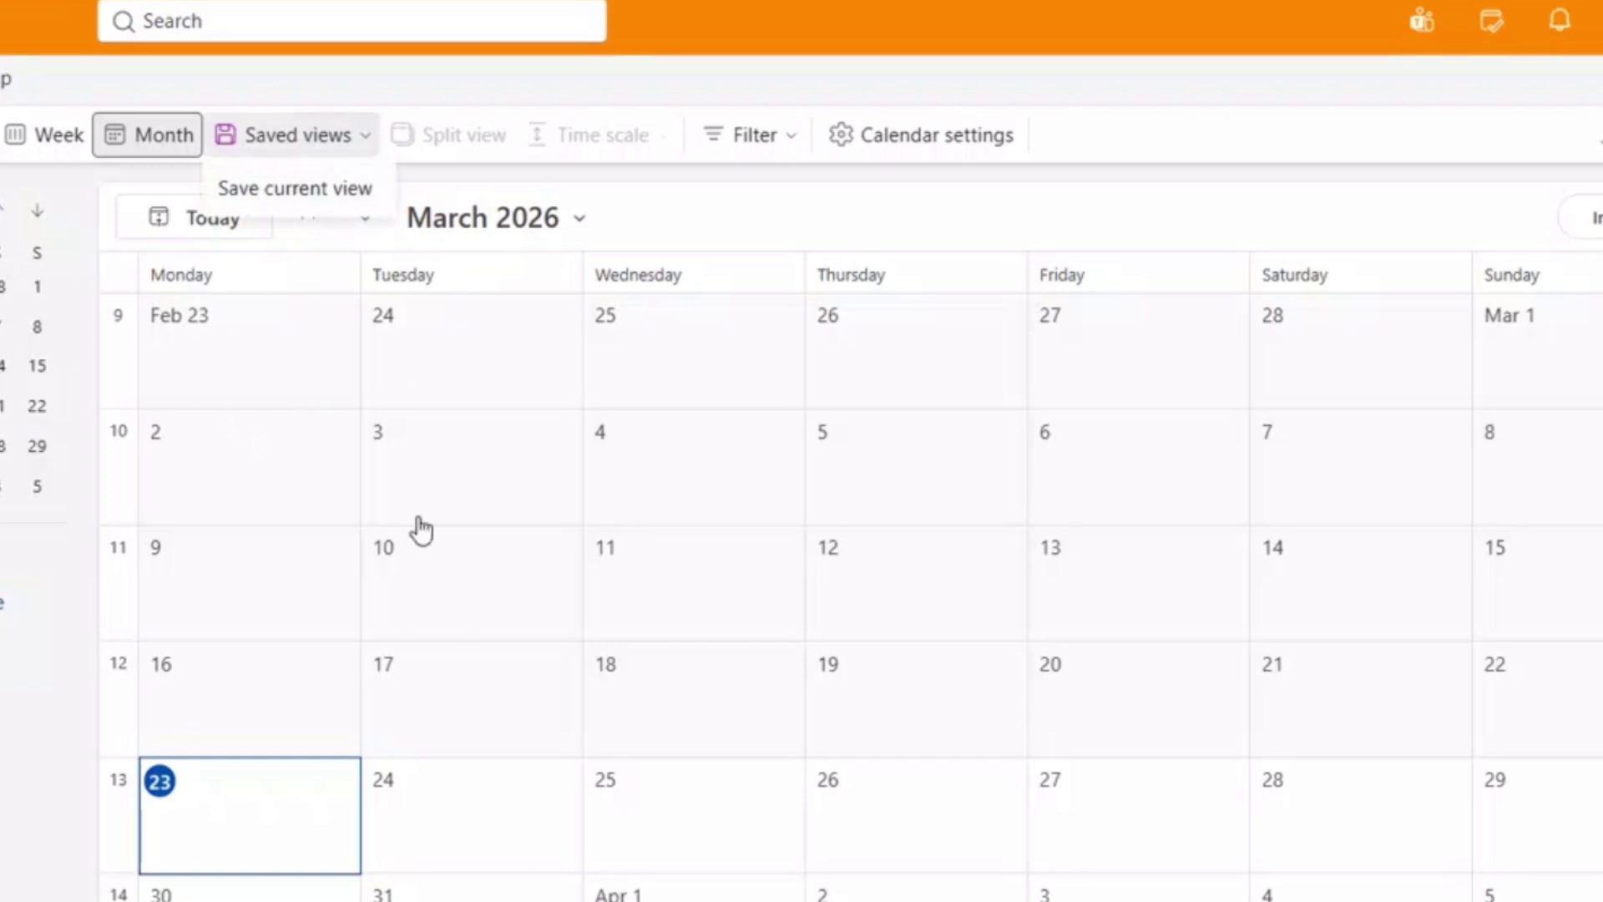
click(333, 149)
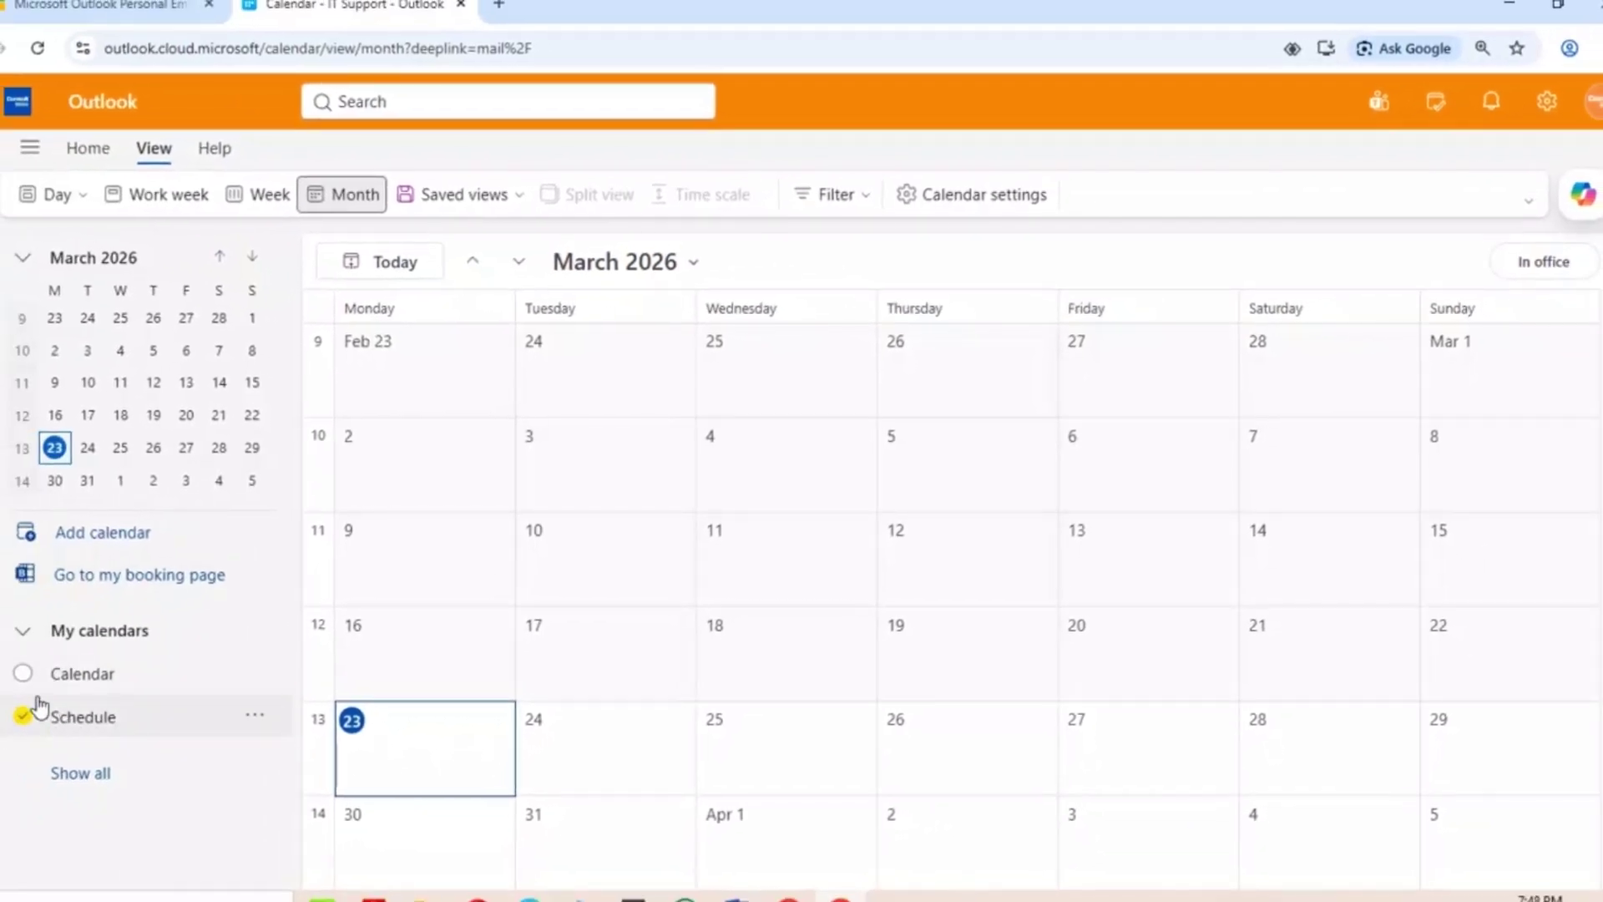
Turn on Calendar, toggle Split view off and on, then turn off Schedule.
click(23, 675)
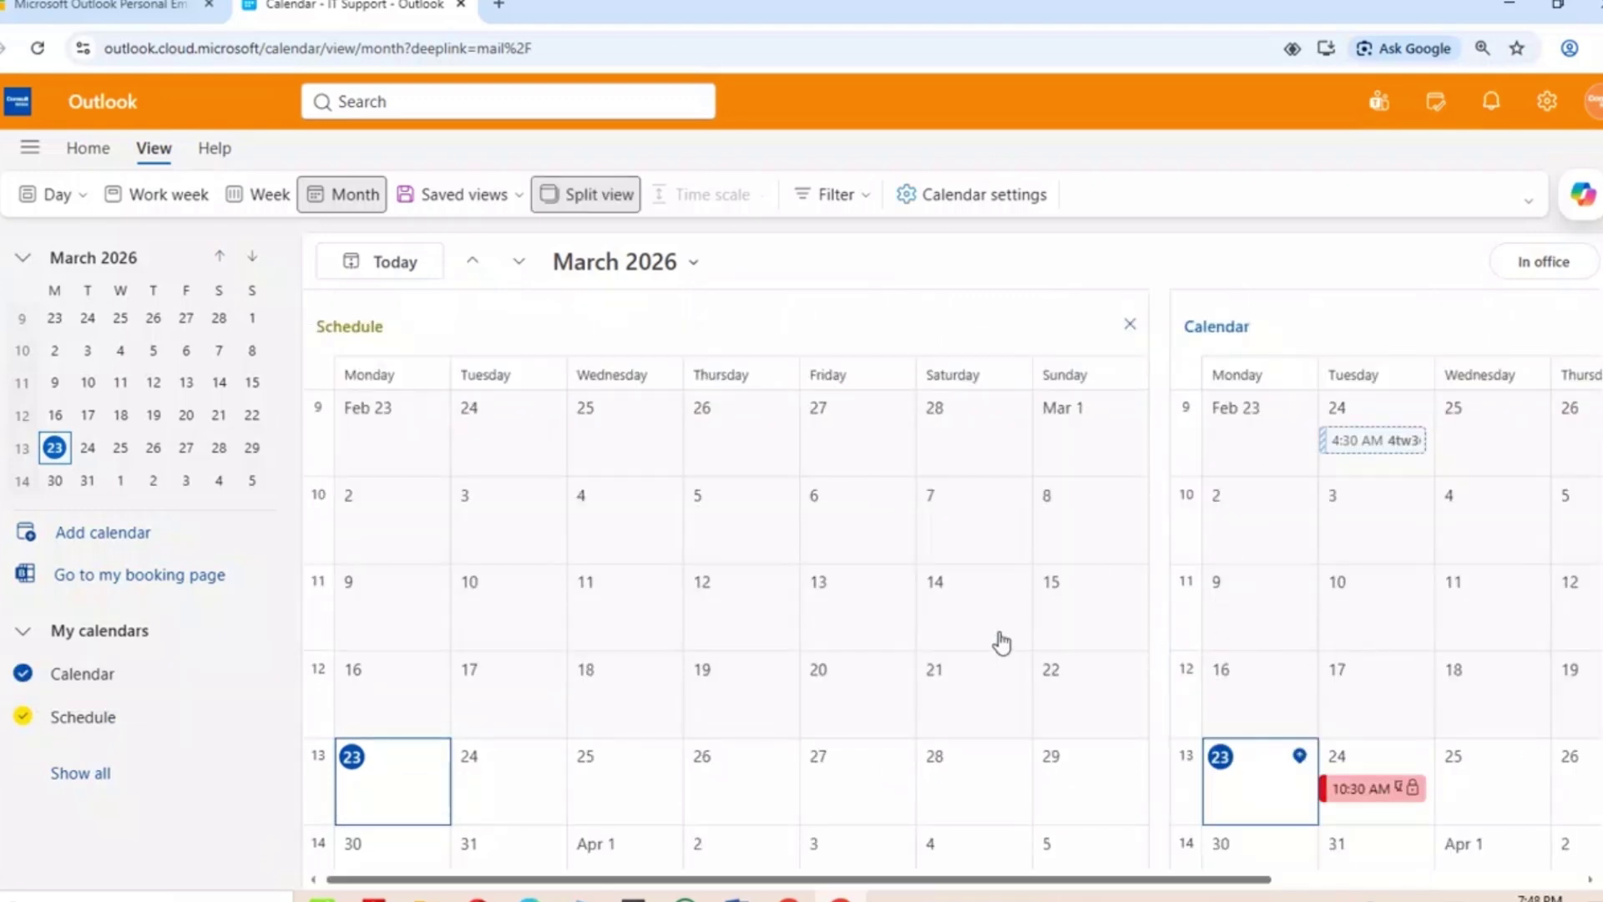
click(596, 196)
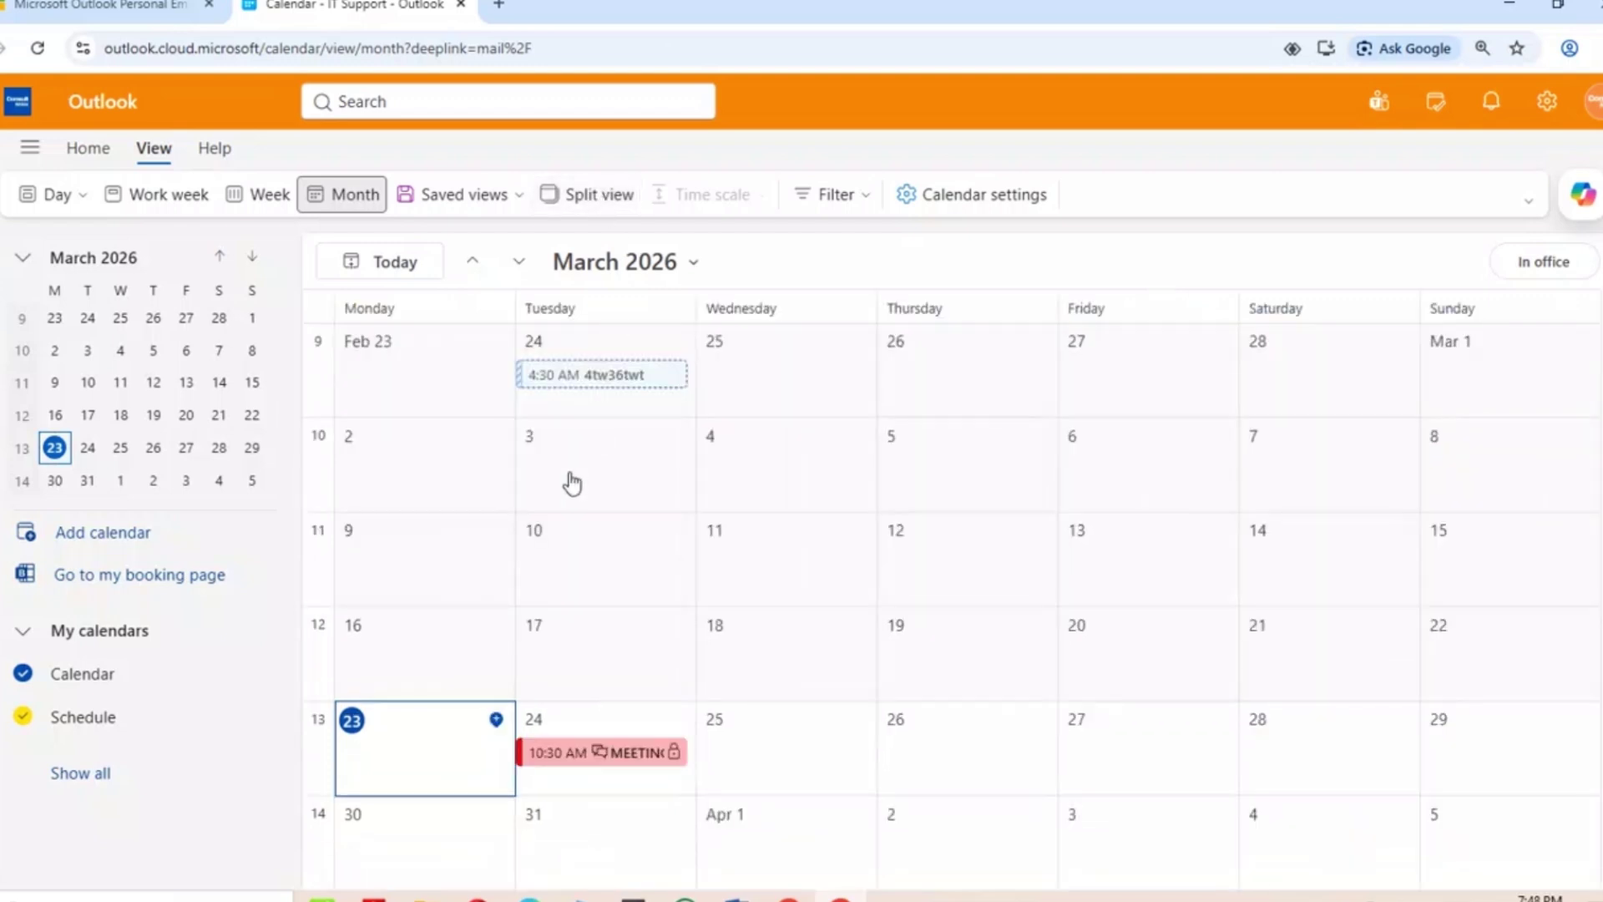
click(576, 201)
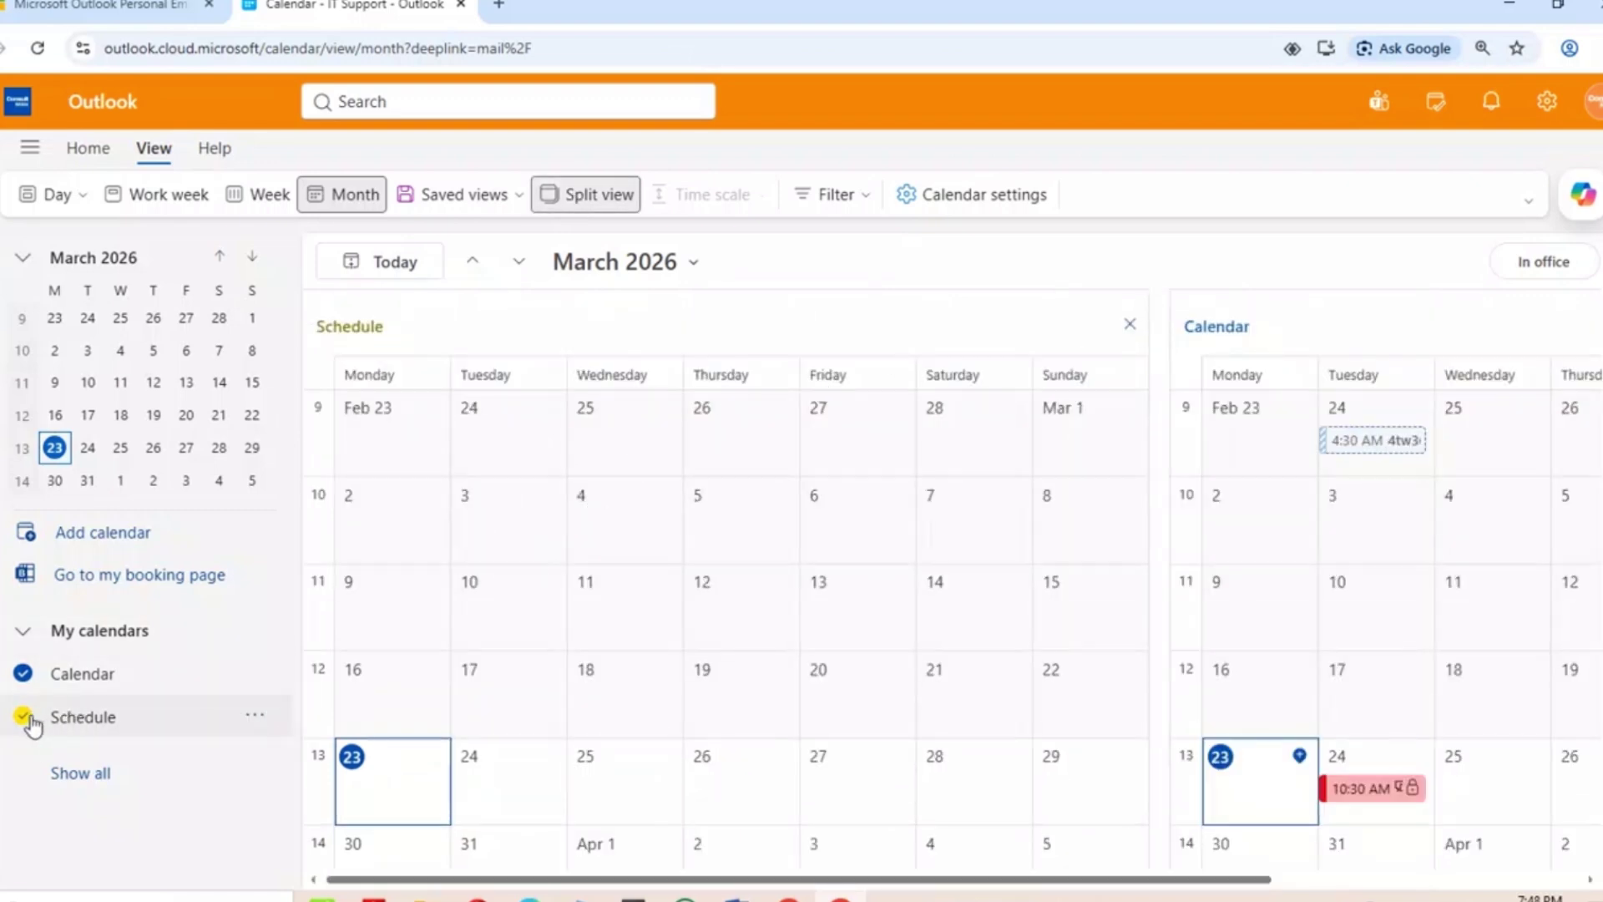
click(23, 720)
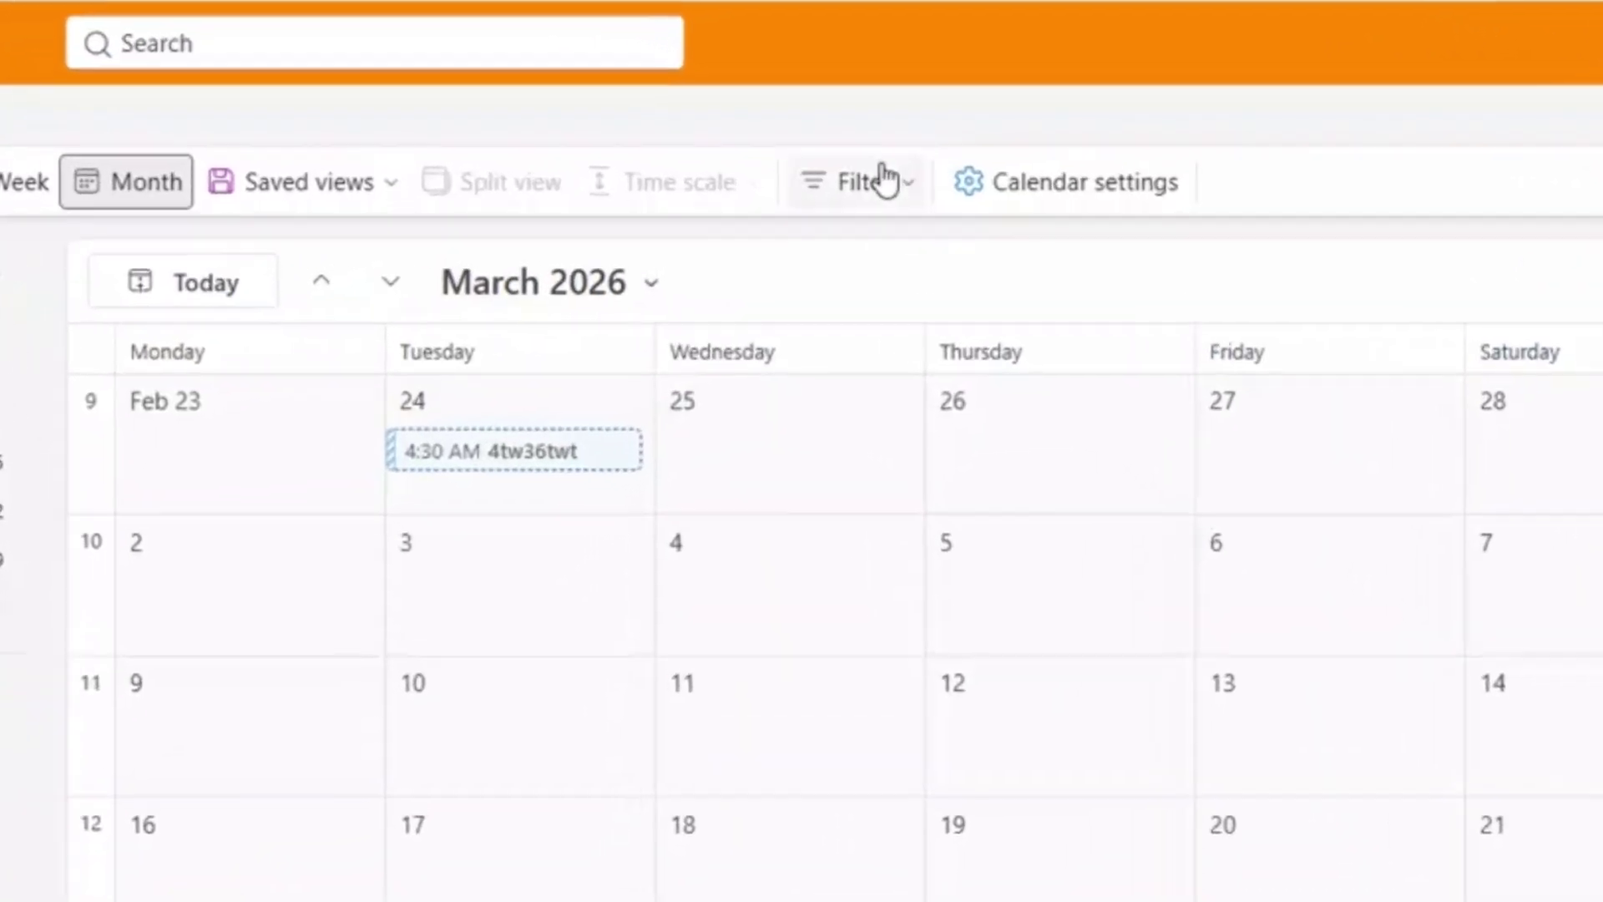
click(858, 185)
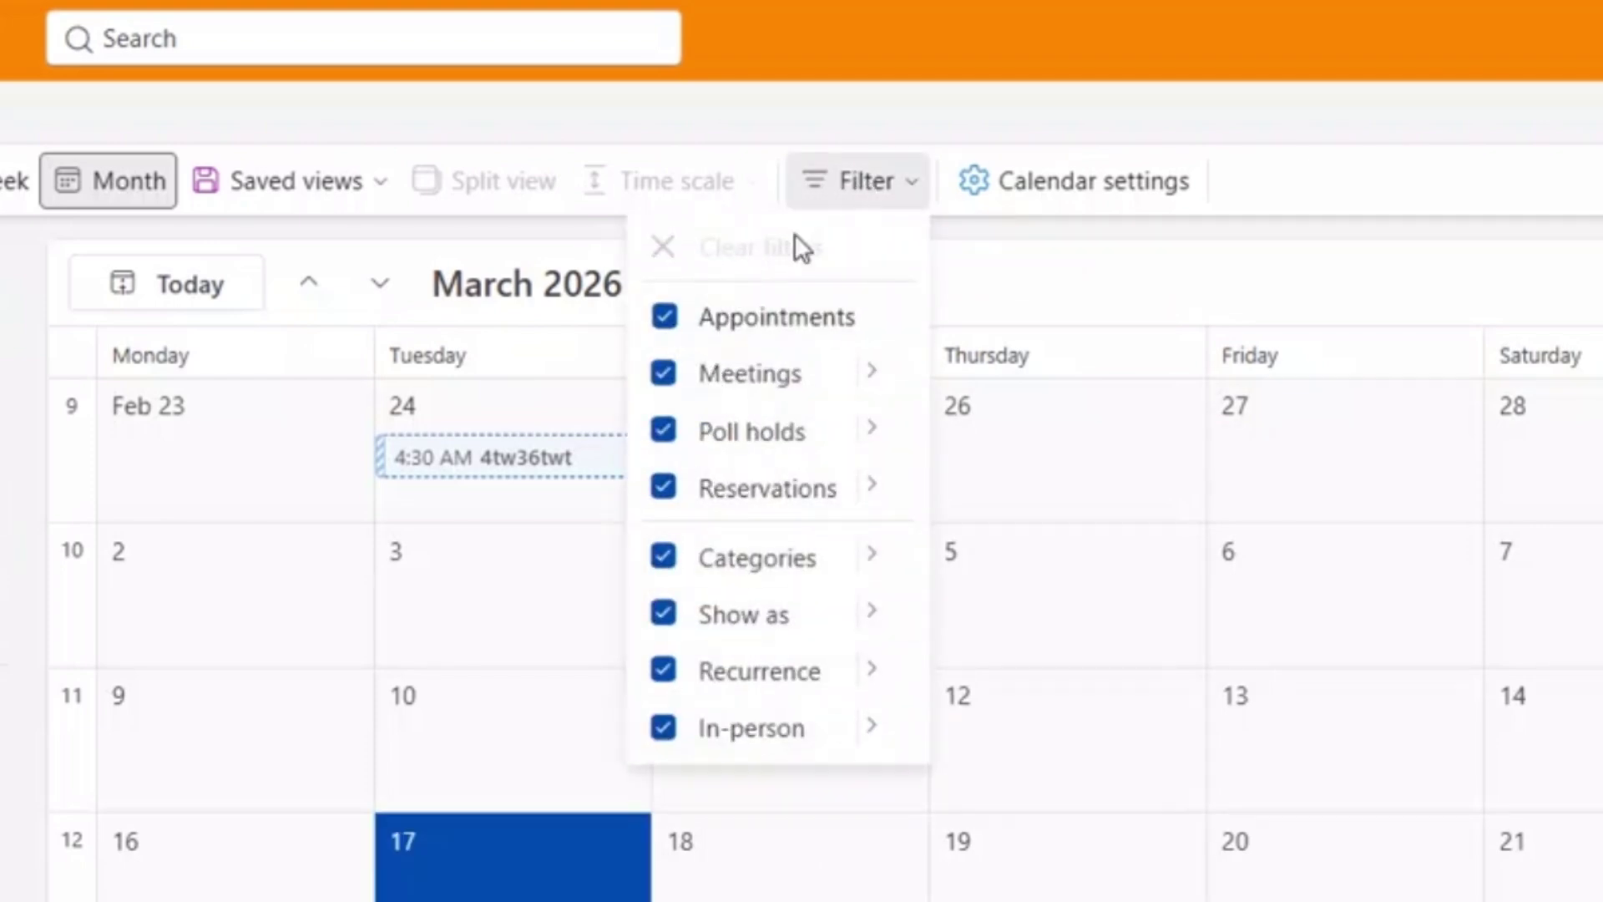
click(931, 127)
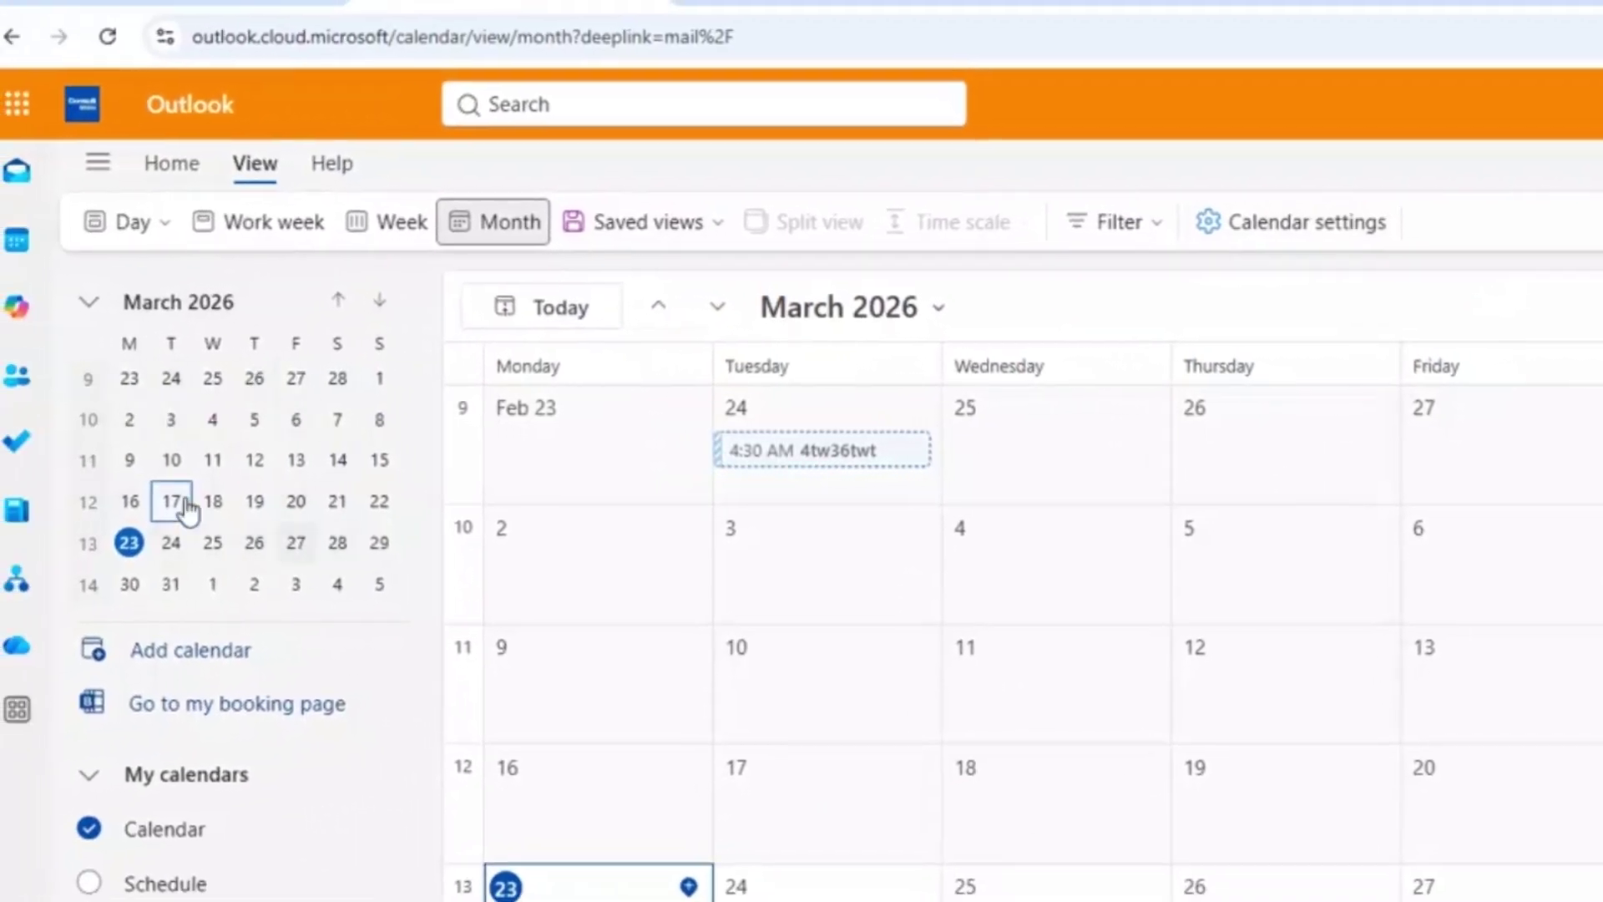
click(378, 311)
click(377, 306)
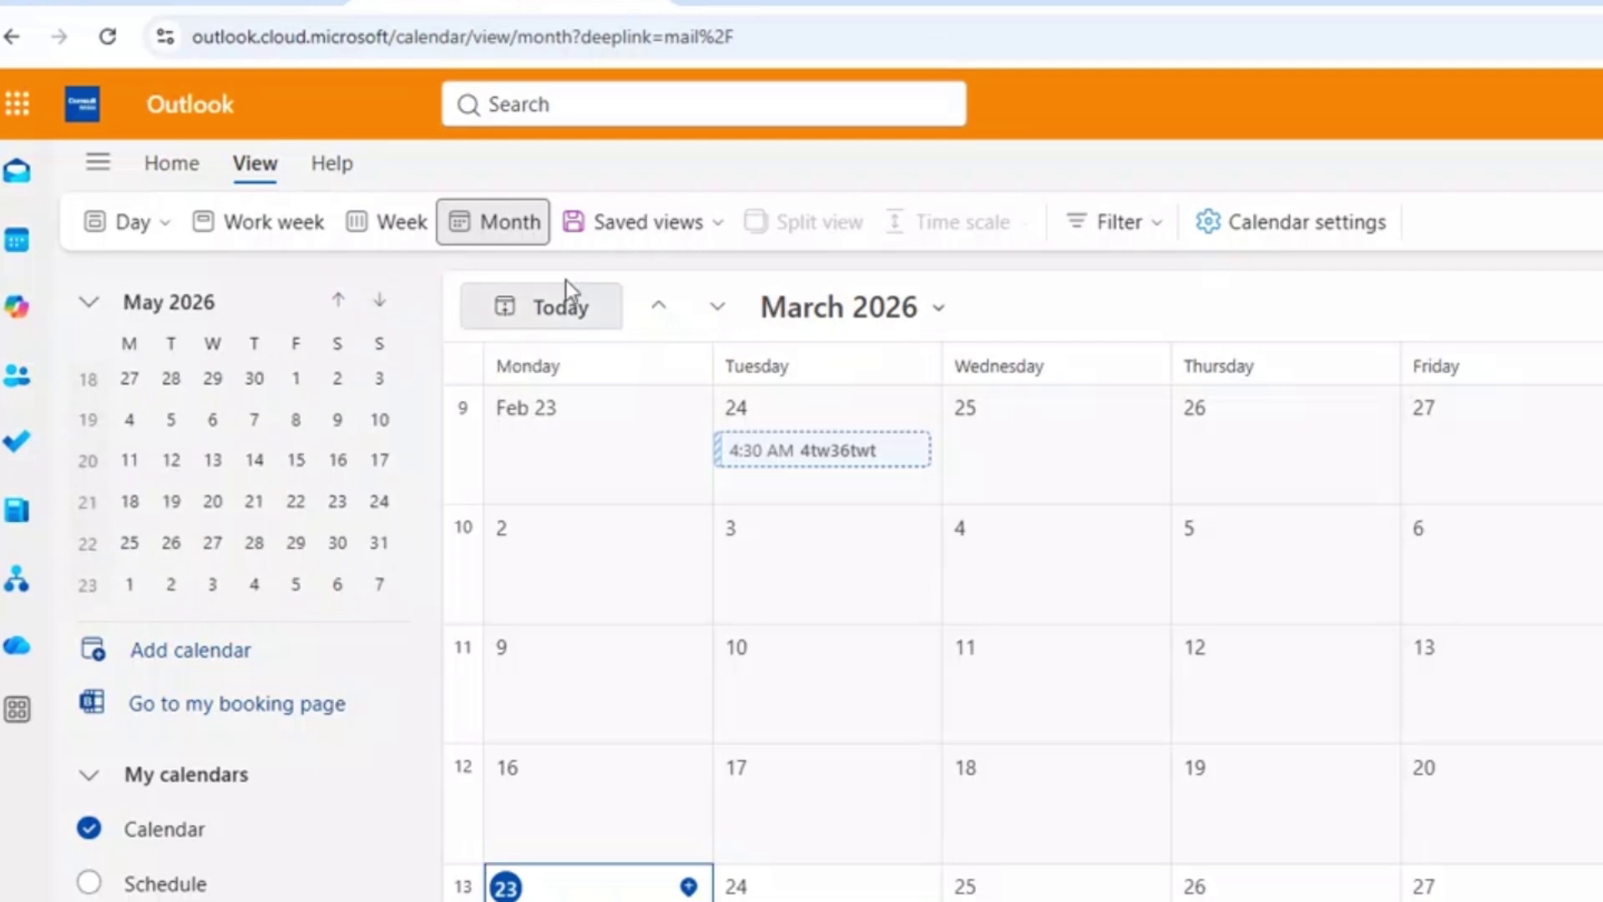
click(351, 302)
click(352, 303)
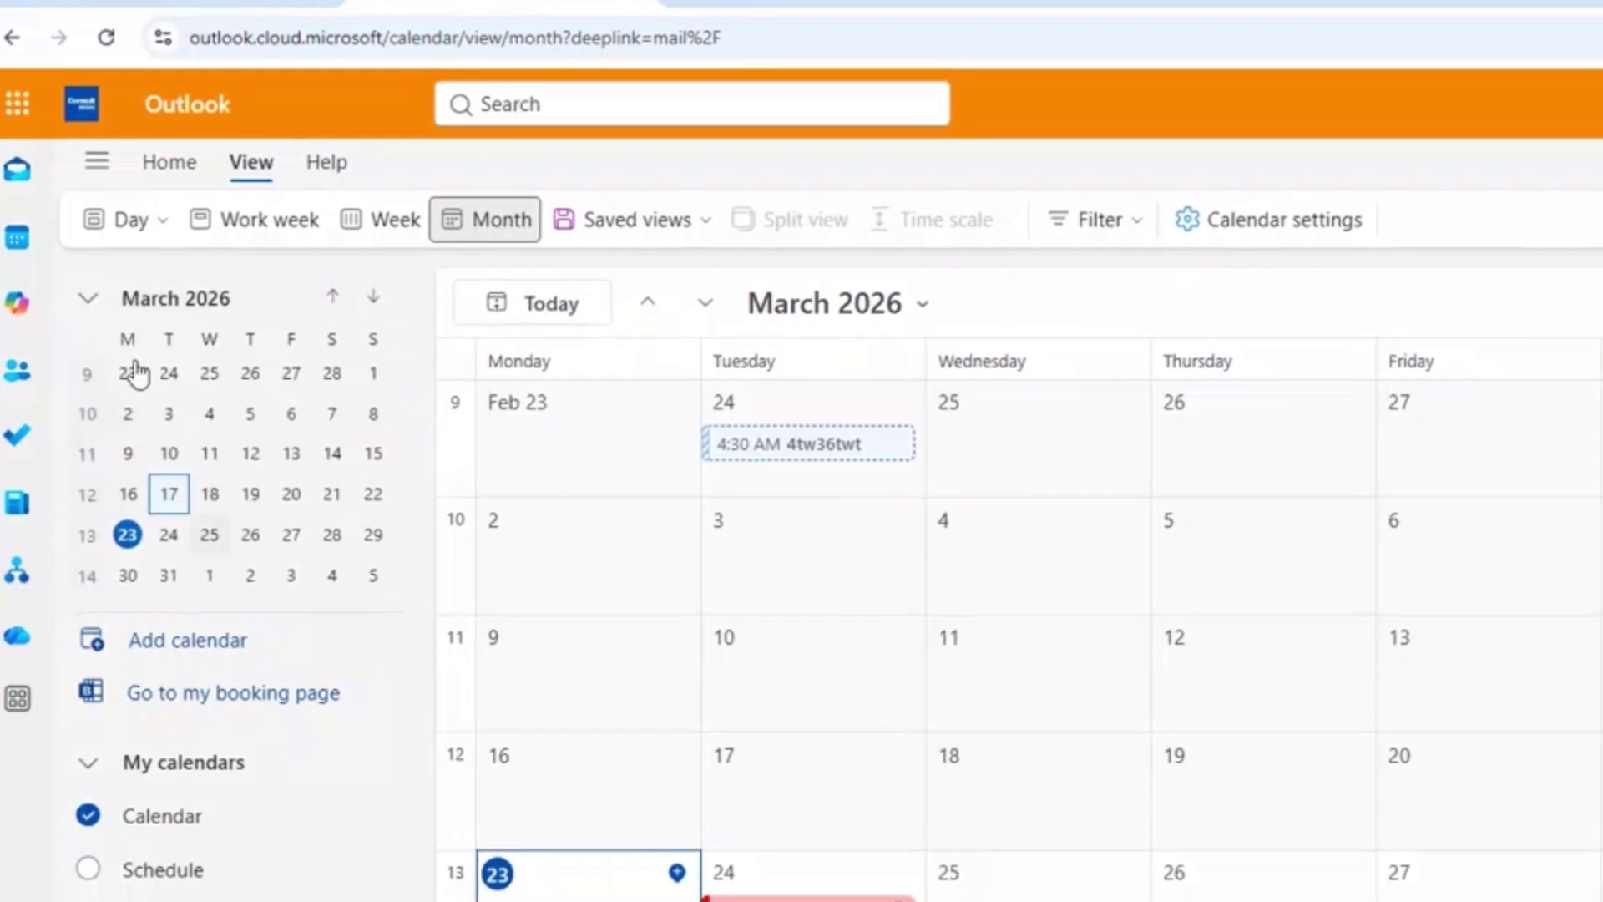
click(84, 294)
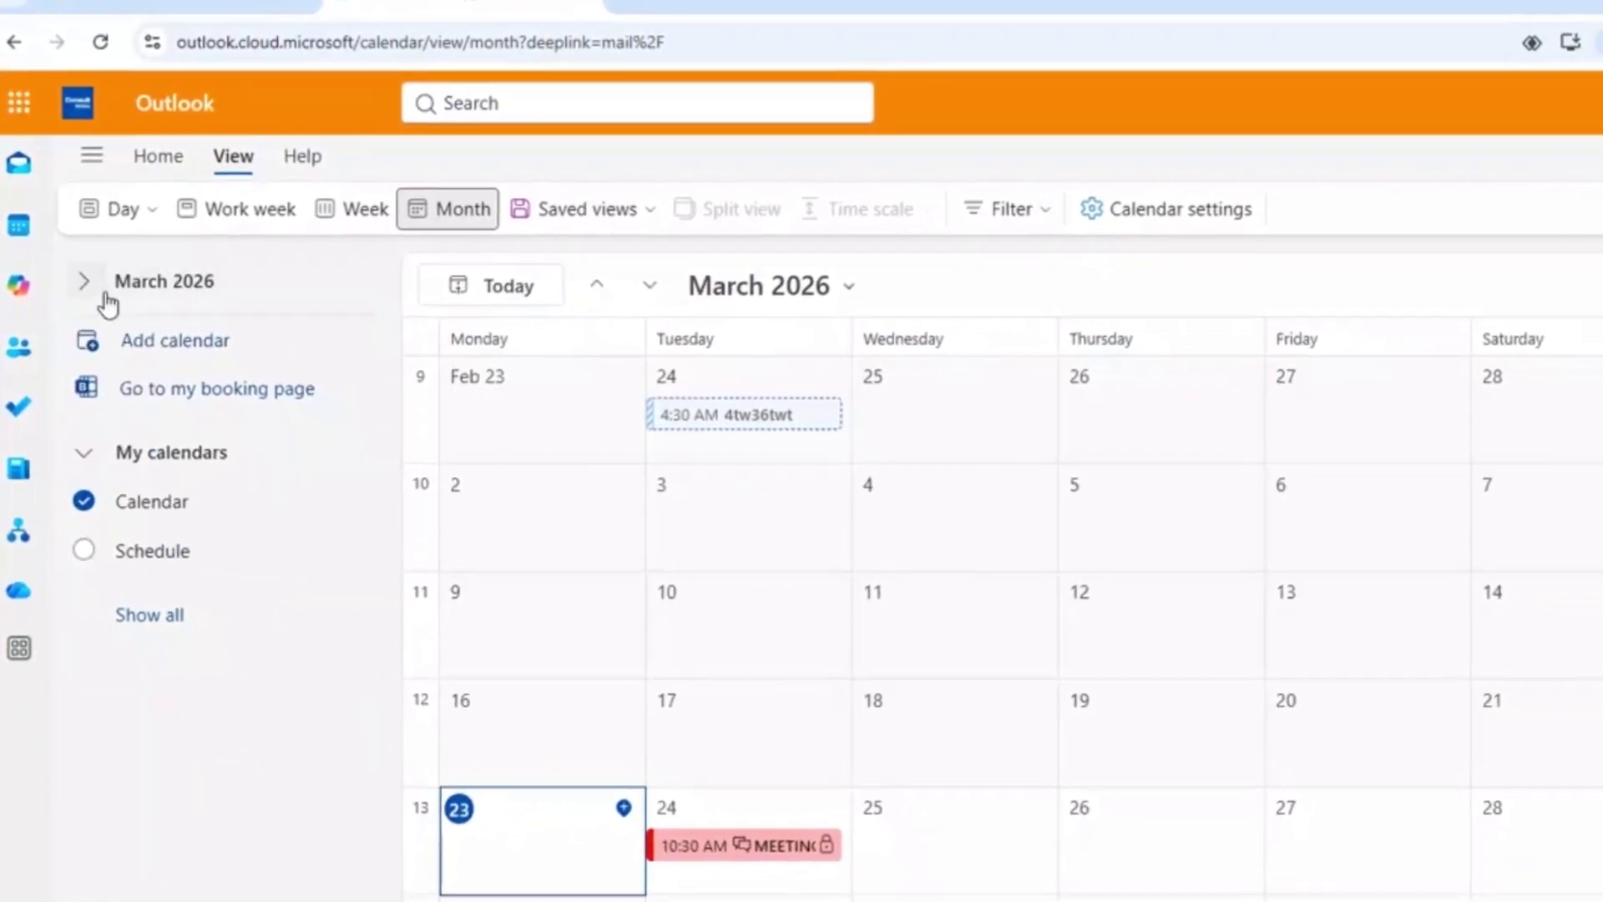
click(96, 284)
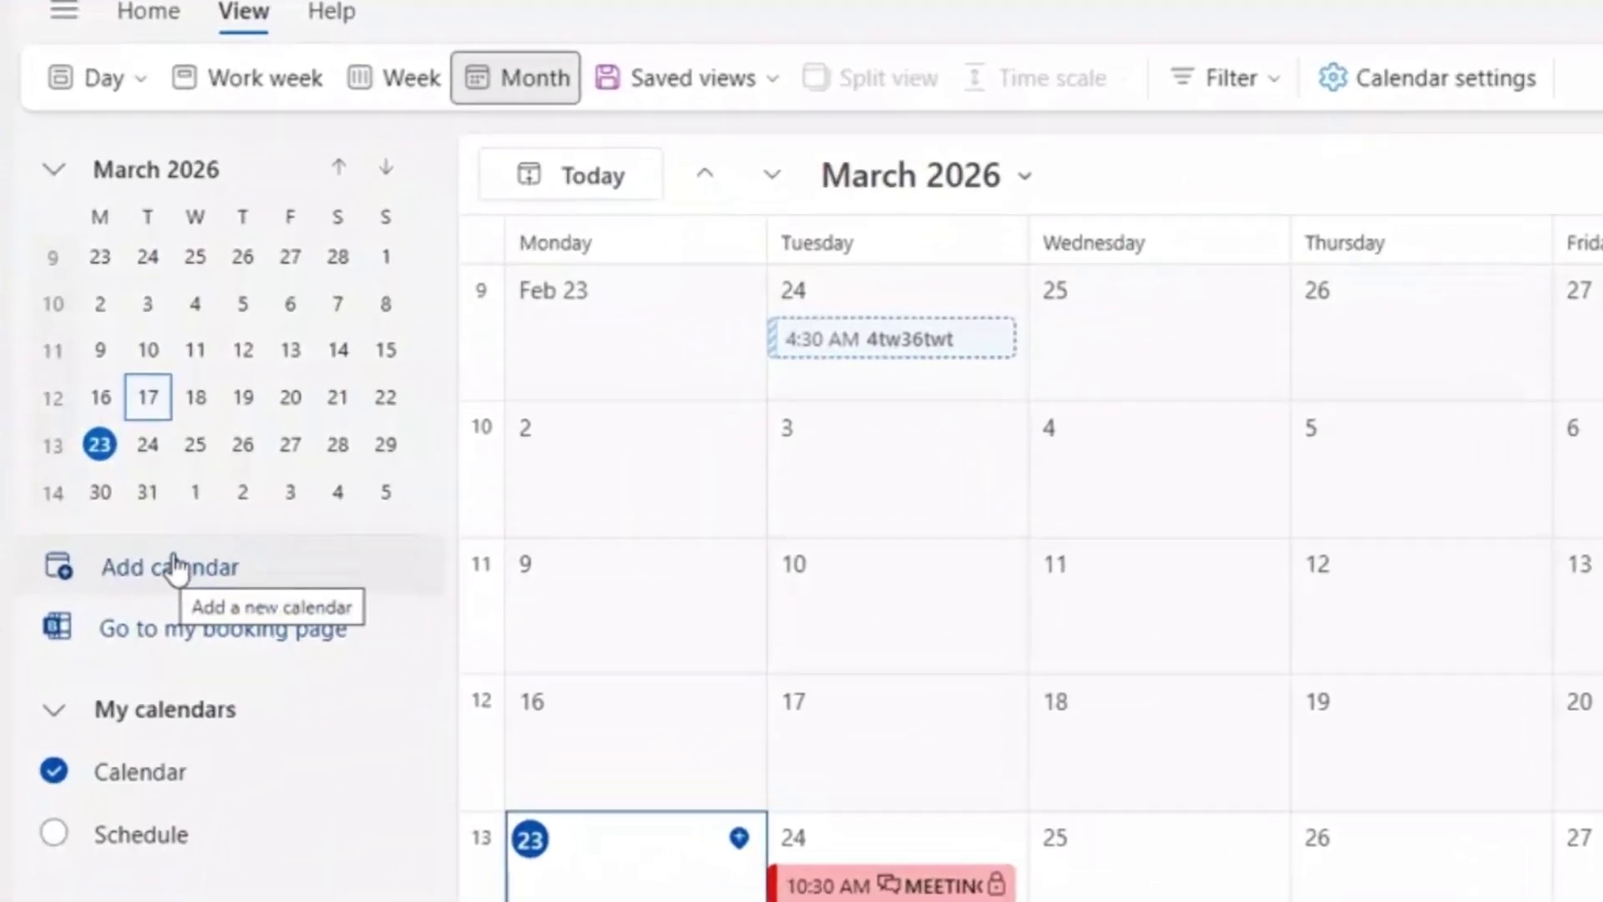
Open Add calendar, view Add personal calendars, then go to Edit my calendars.
click(104, 587)
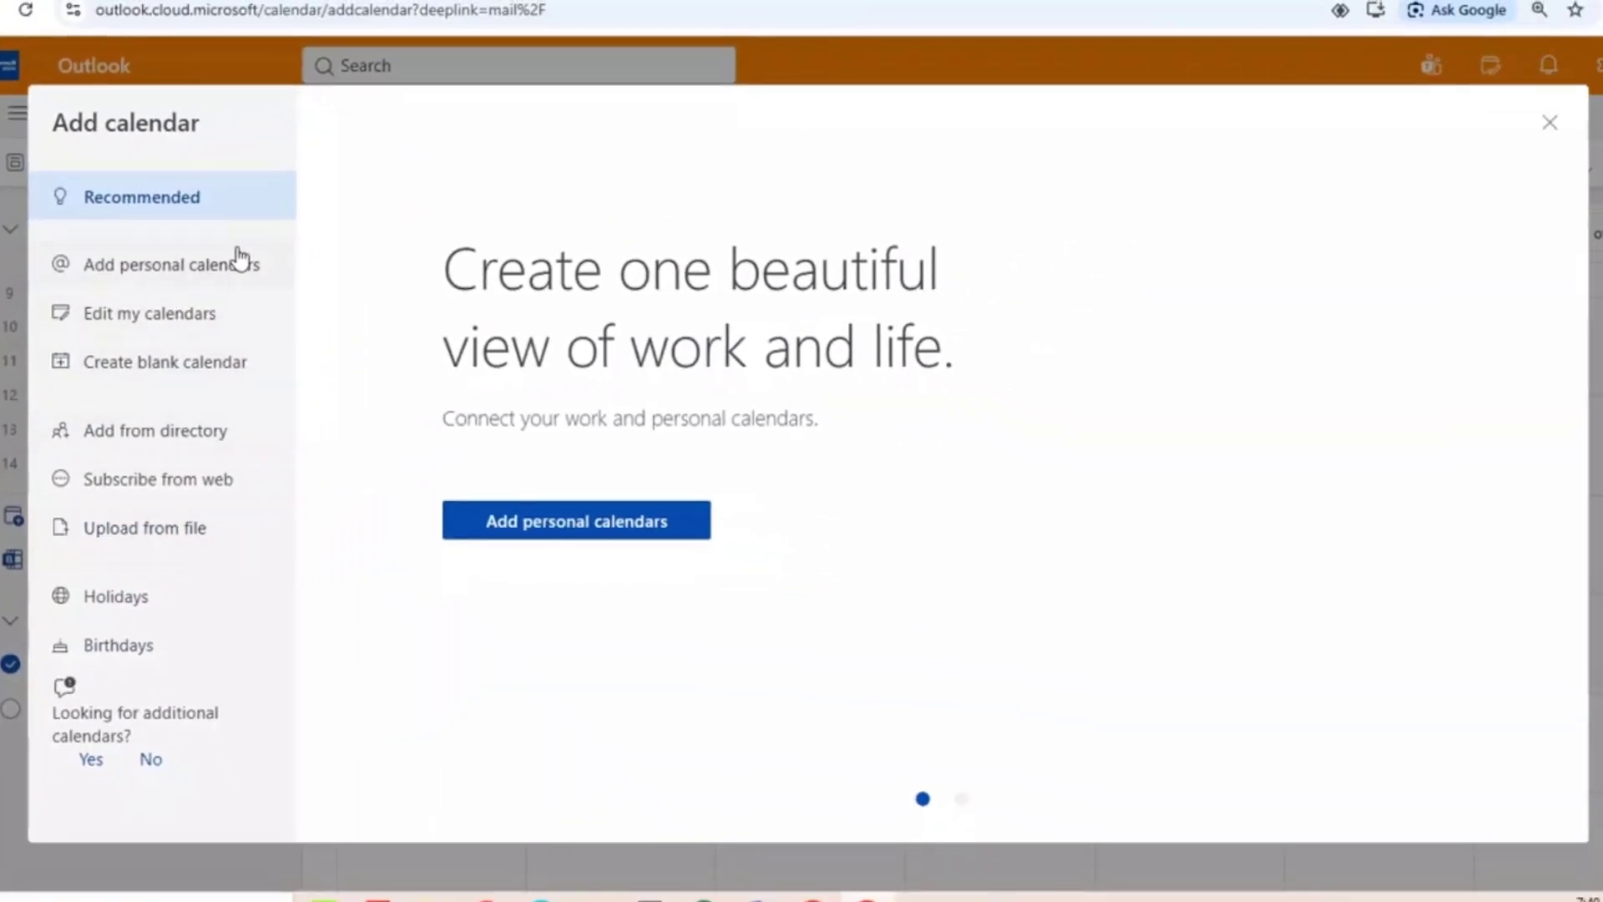
click(187, 280)
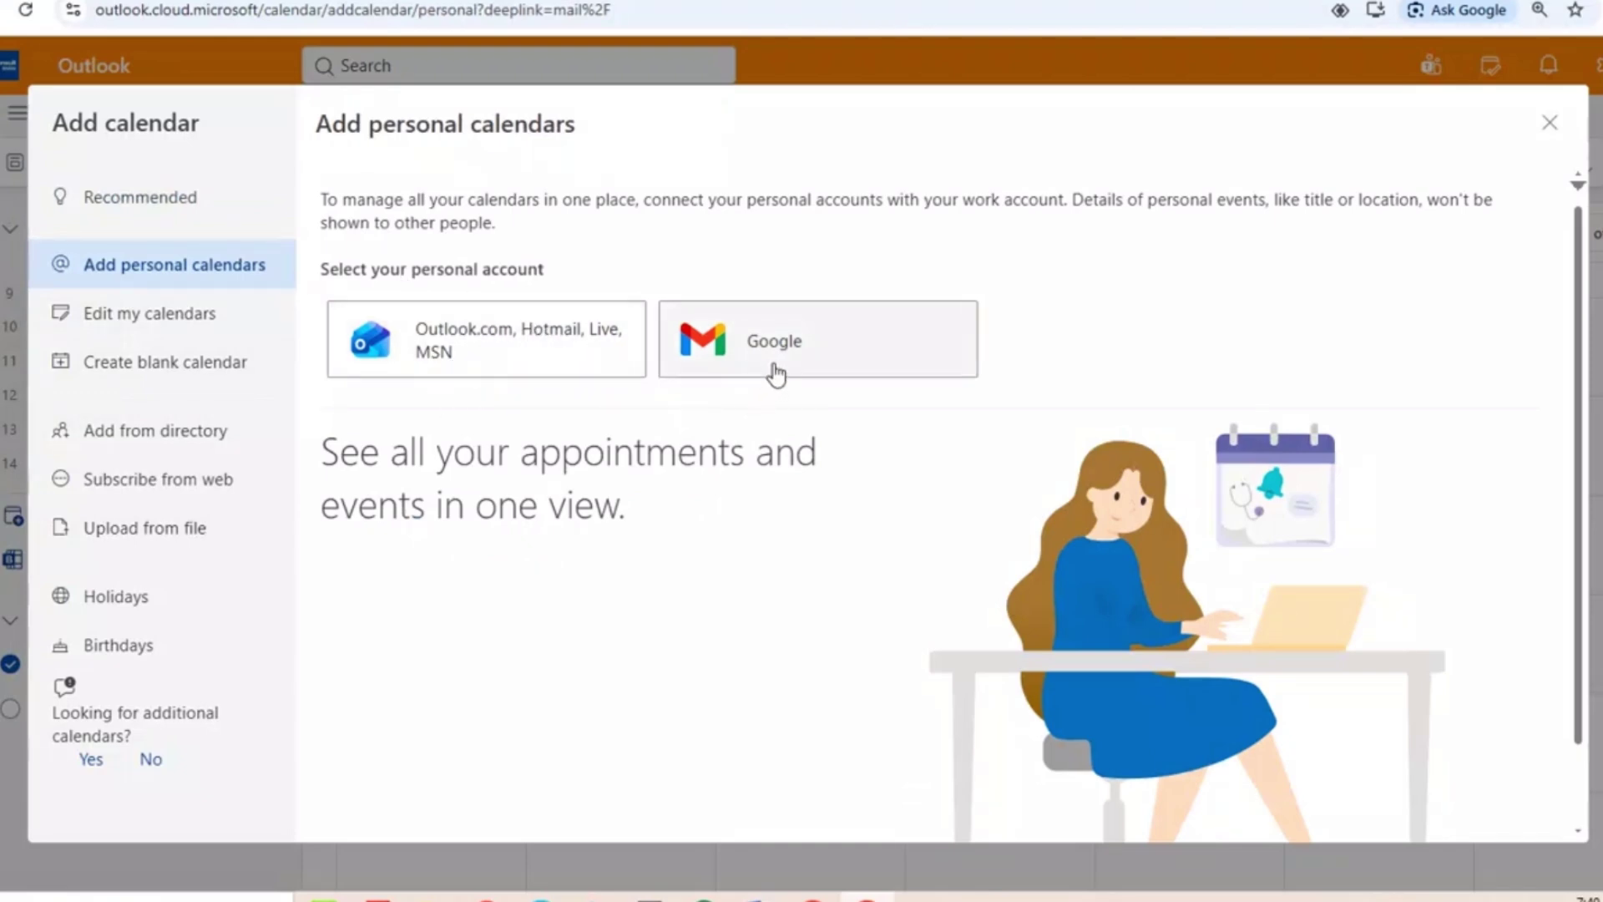
click(178, 332)
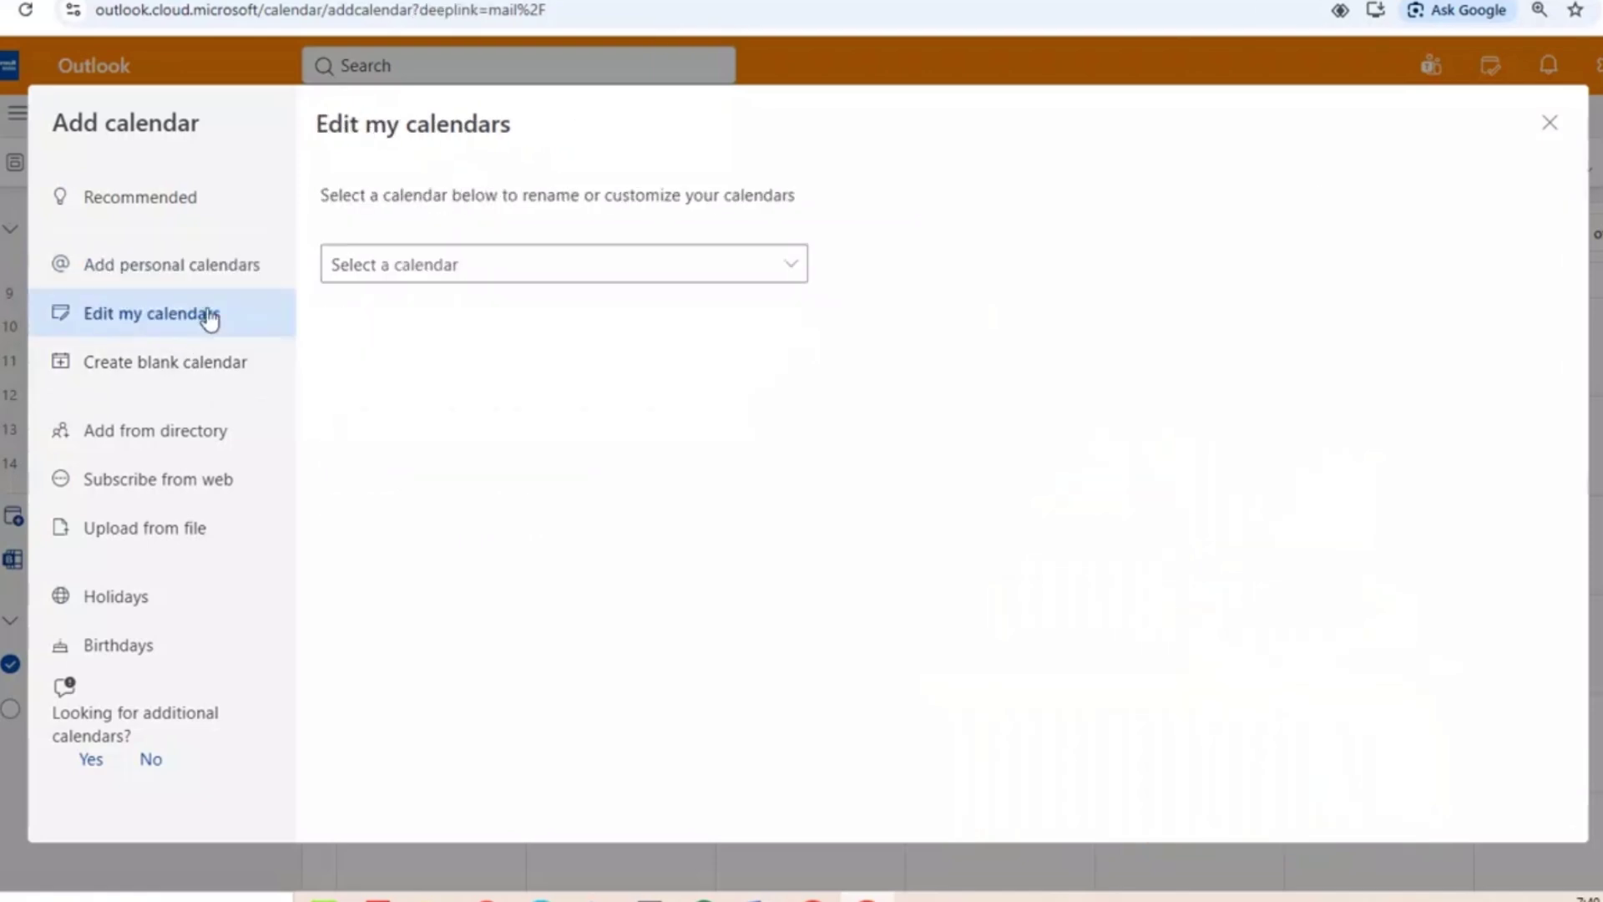
Select the Schedule calendar, change its colour from yellow to brown, and save.
click(459, 266)
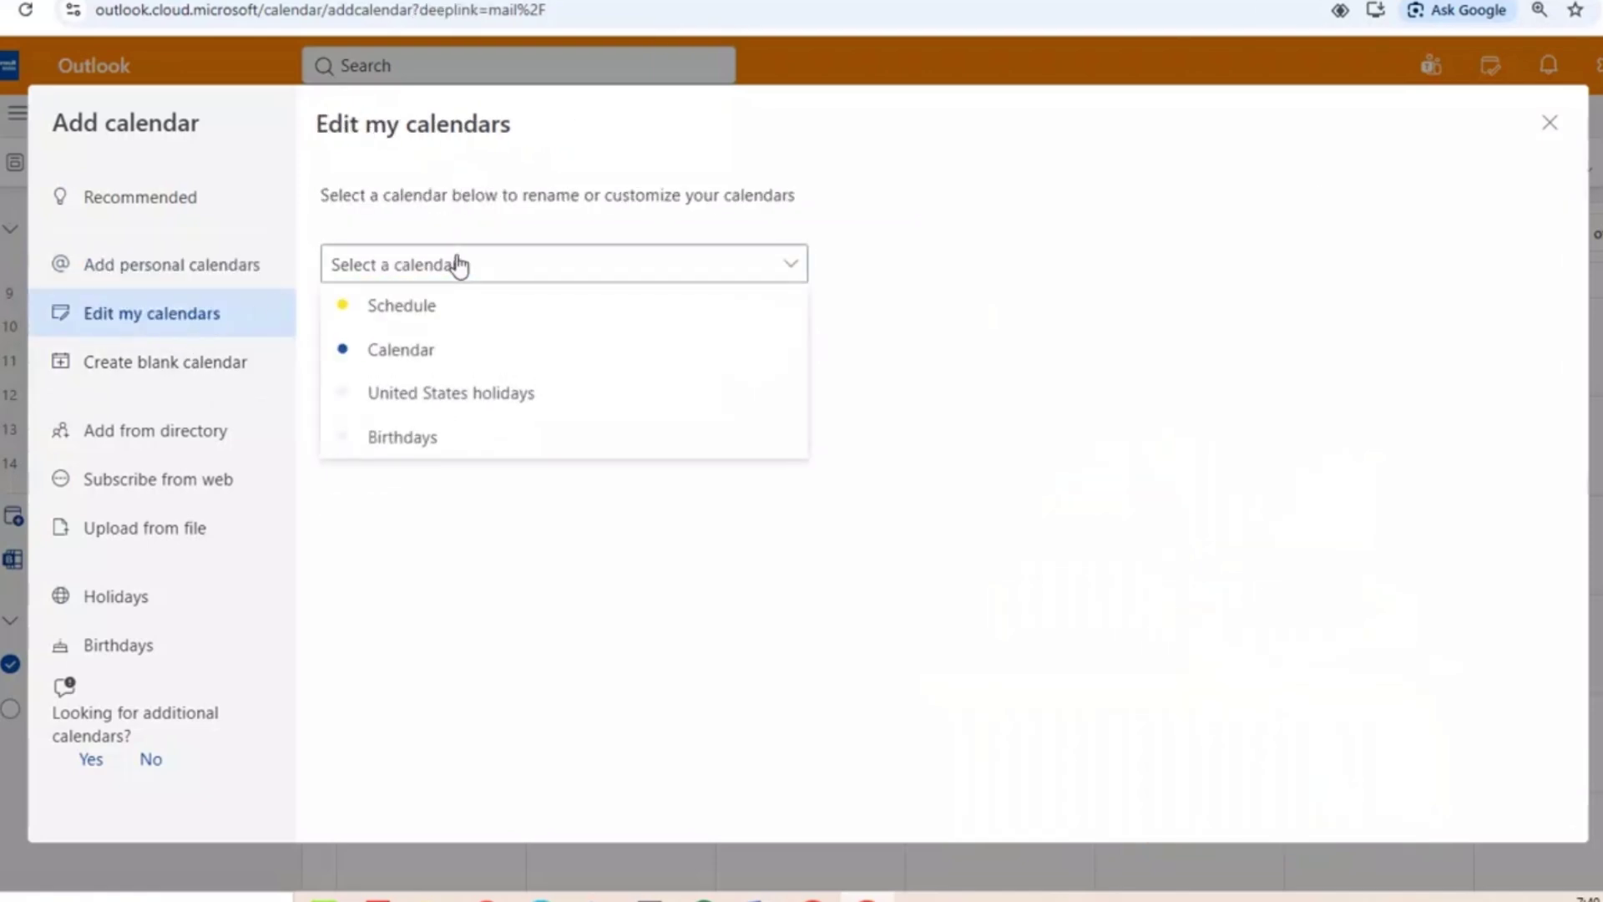
click(404, 307)
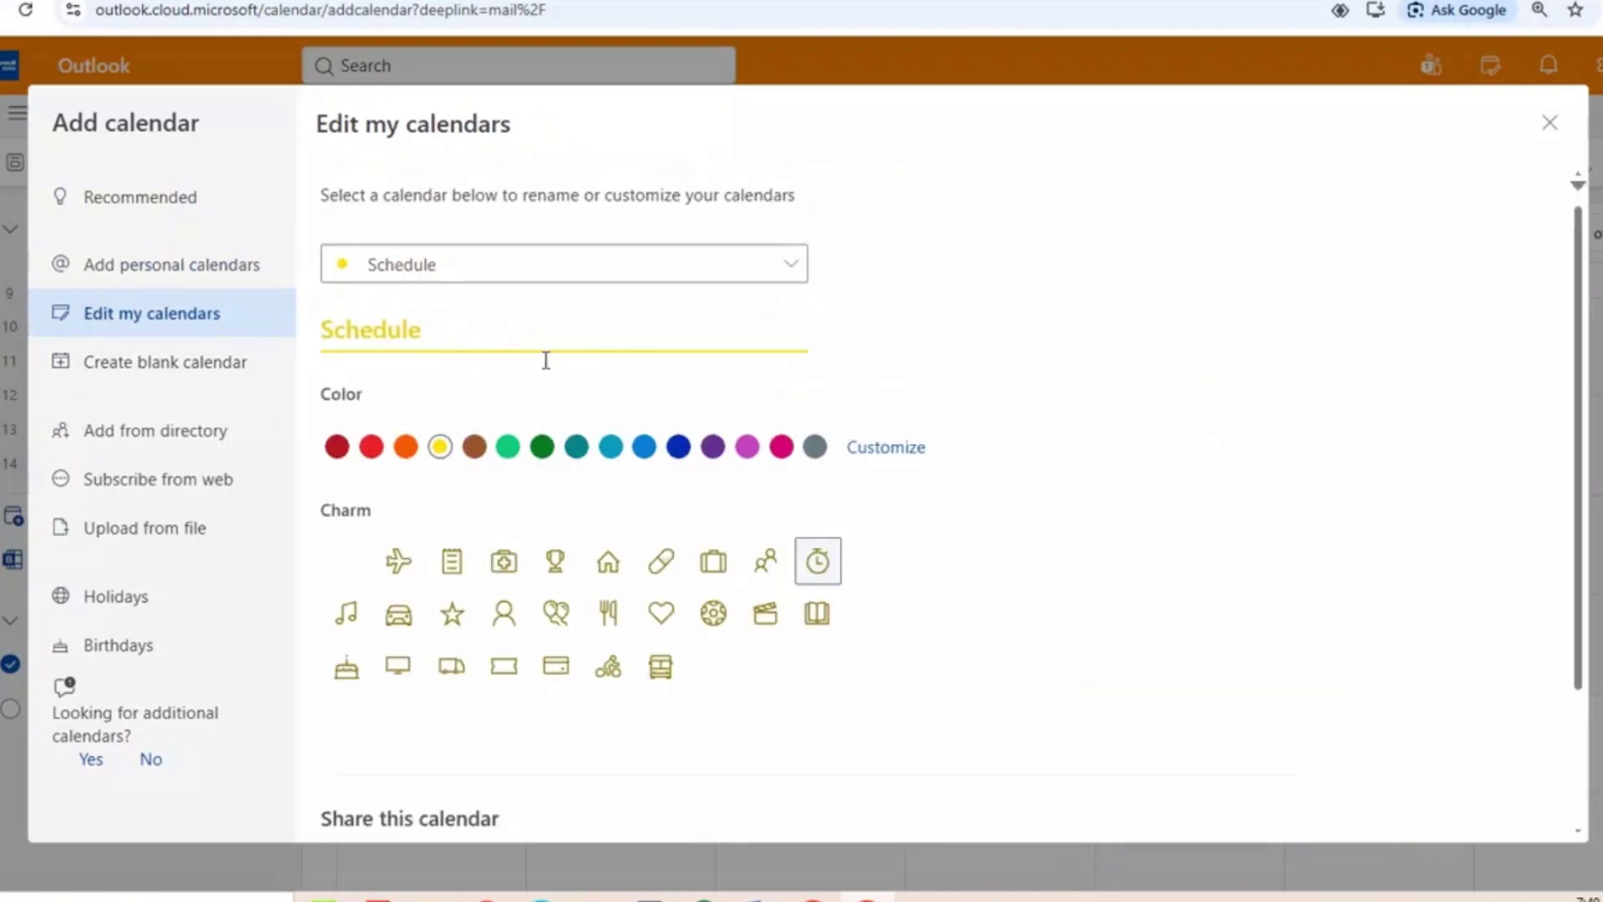
scroll(555, 617, down, 2)
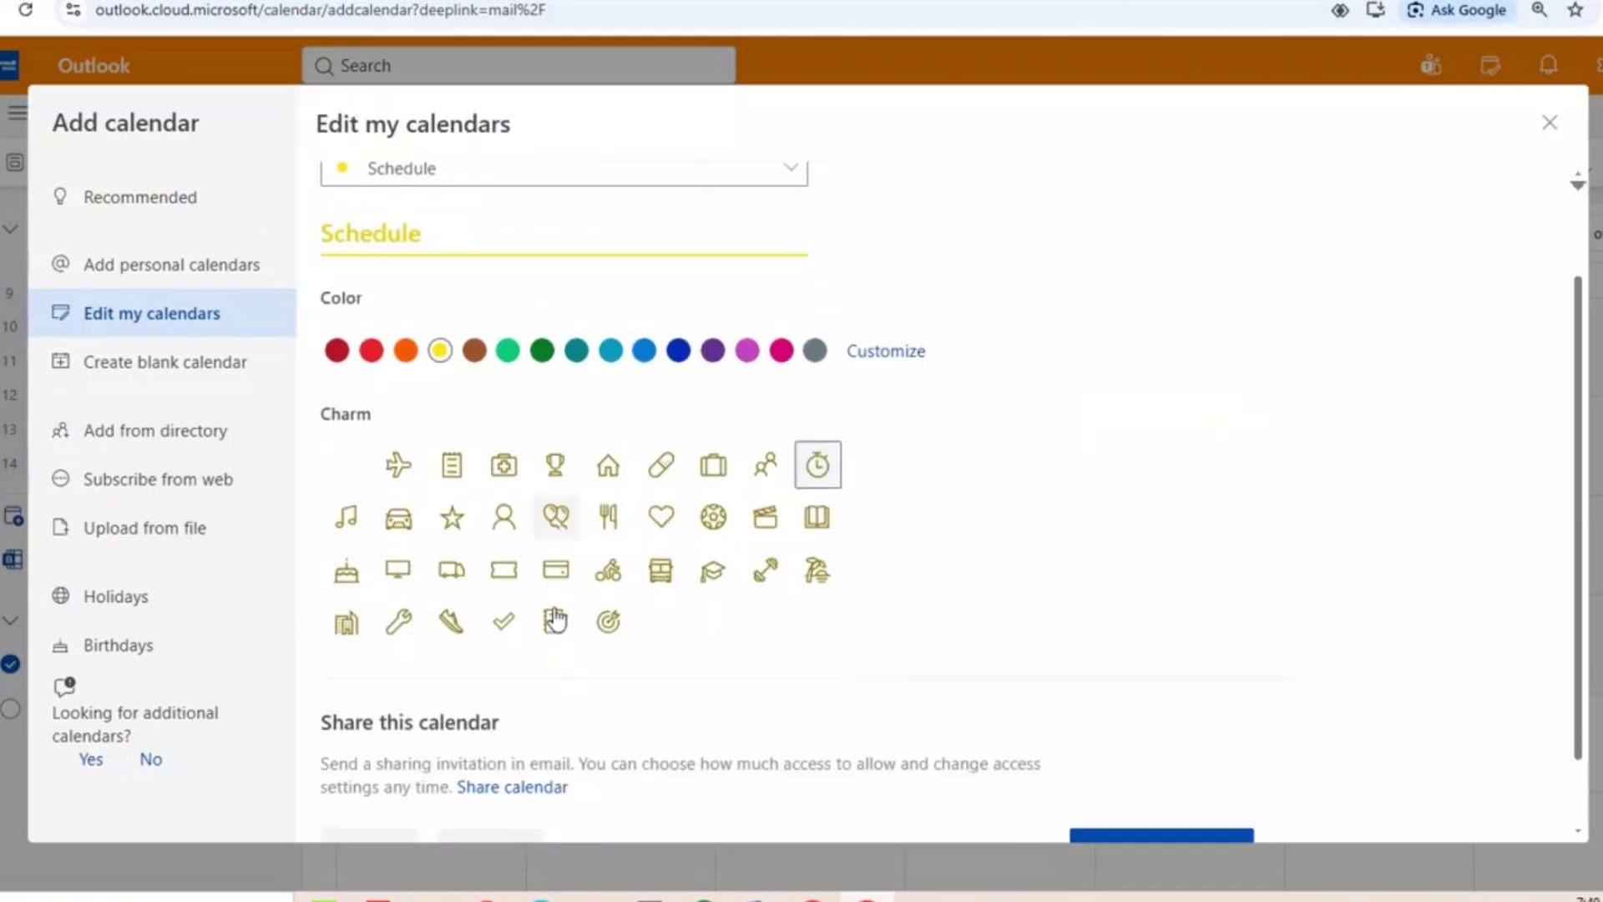
scroll(557, 619, up, 2)
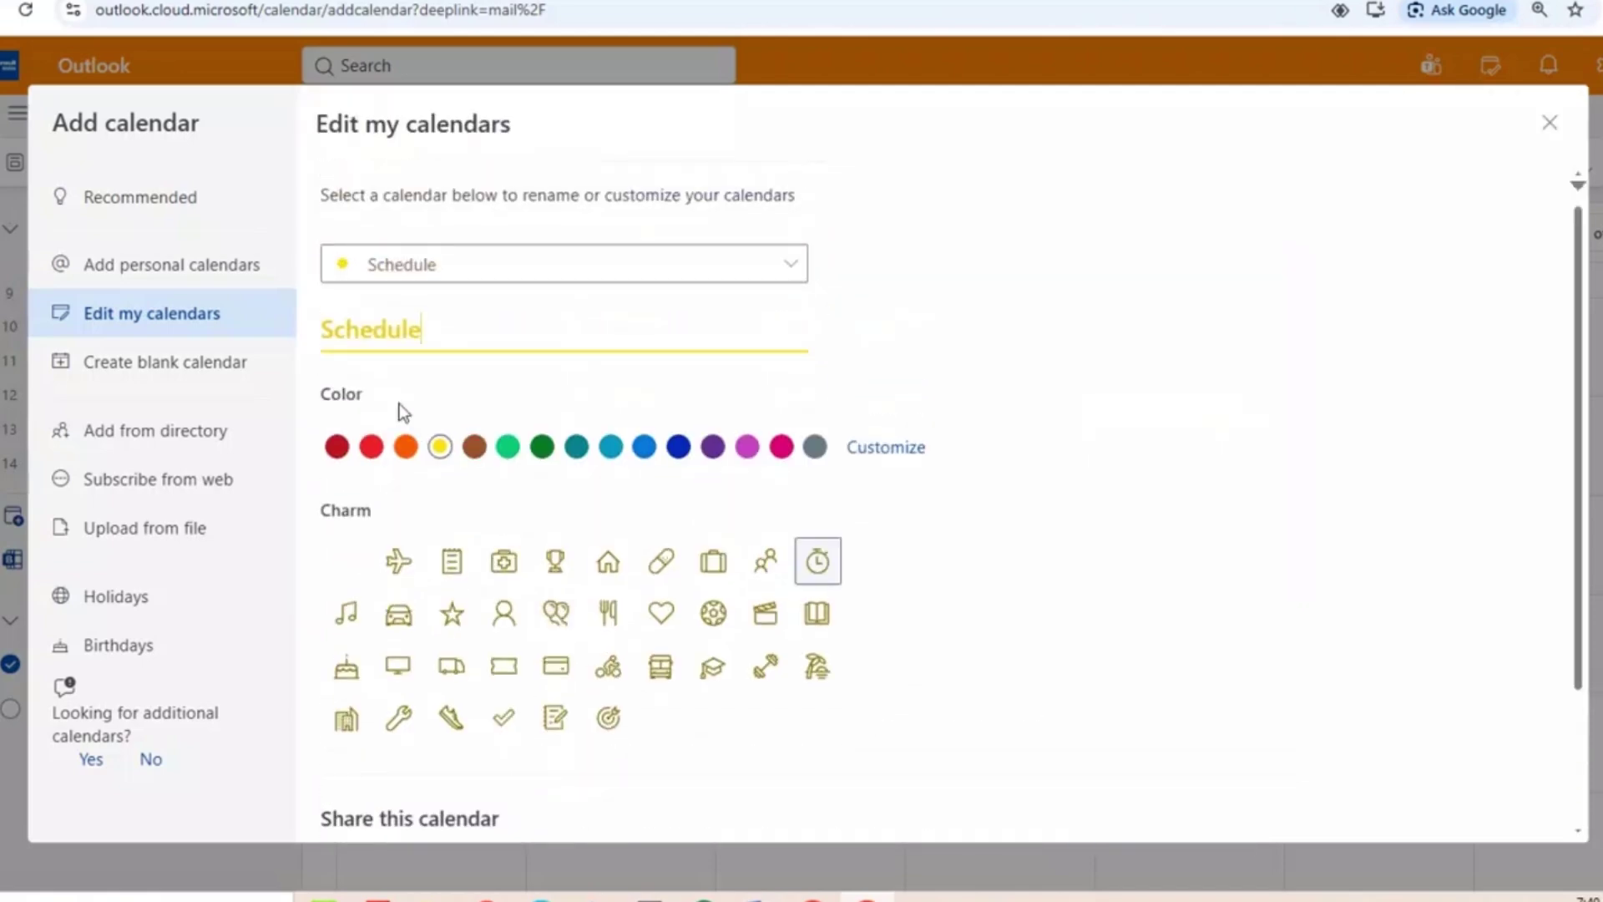
click(474, 448)
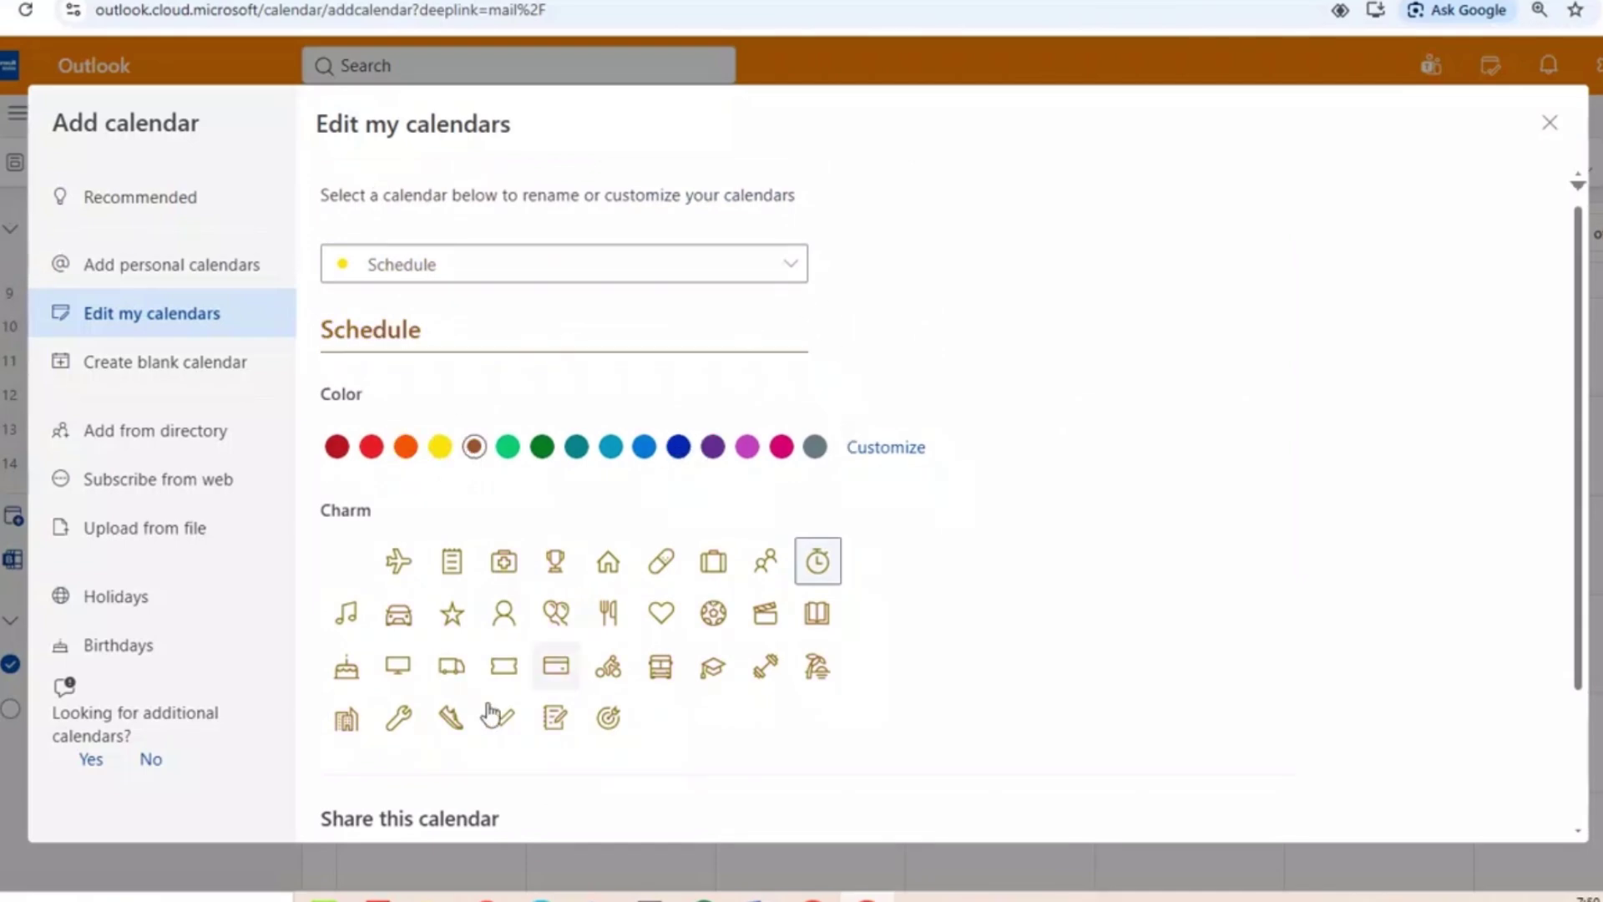
scroll(451, 635, down, 2)
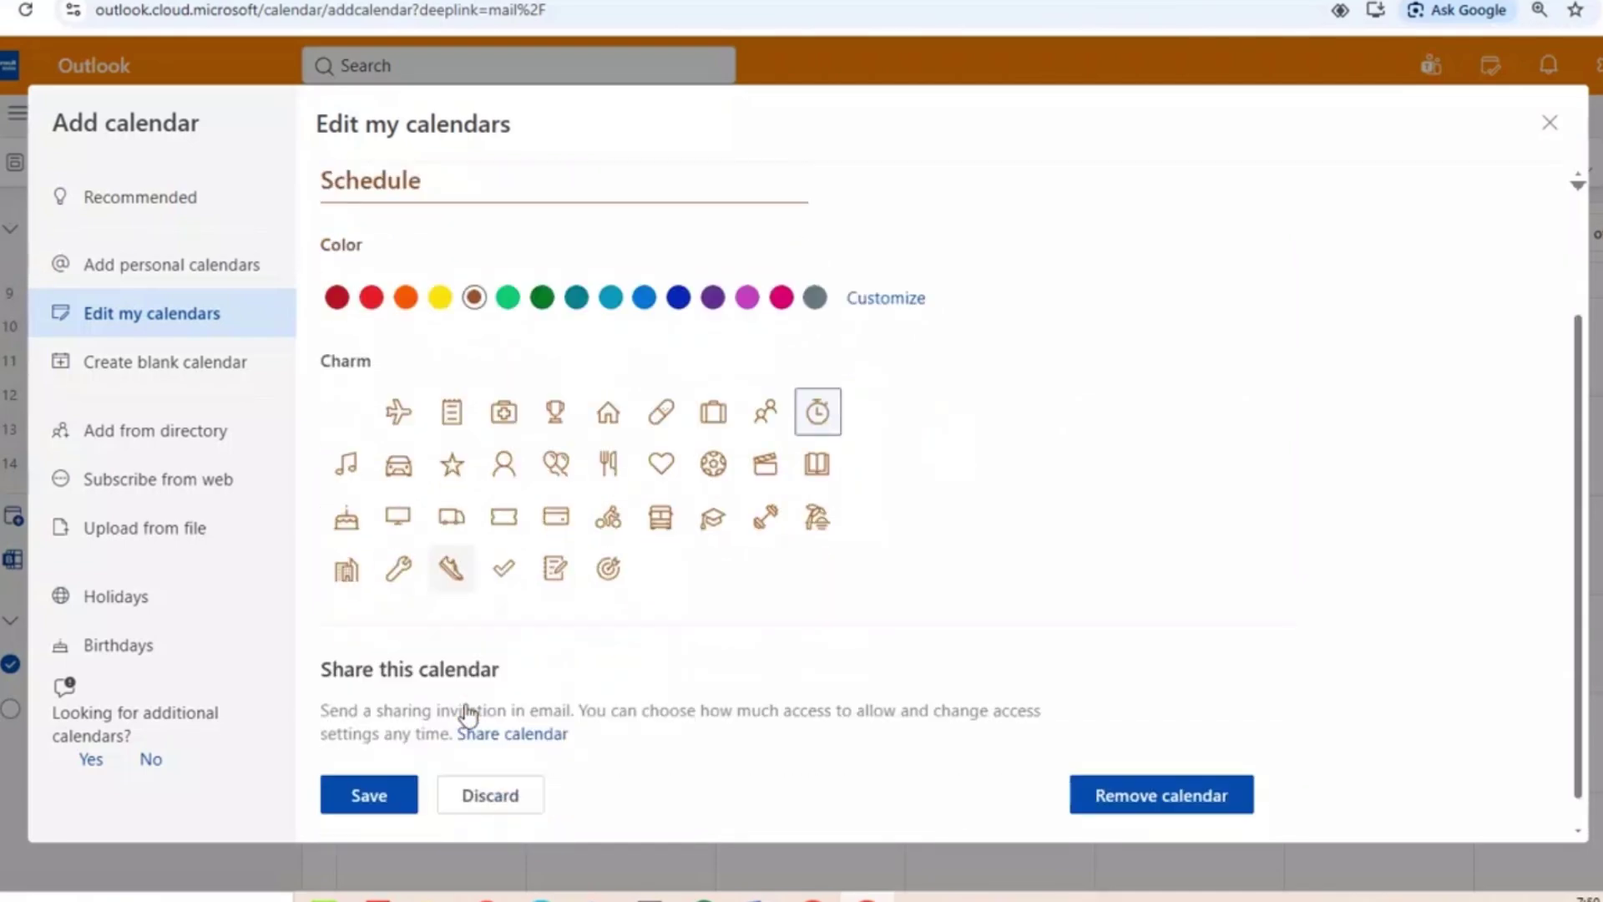
click(385, 795)
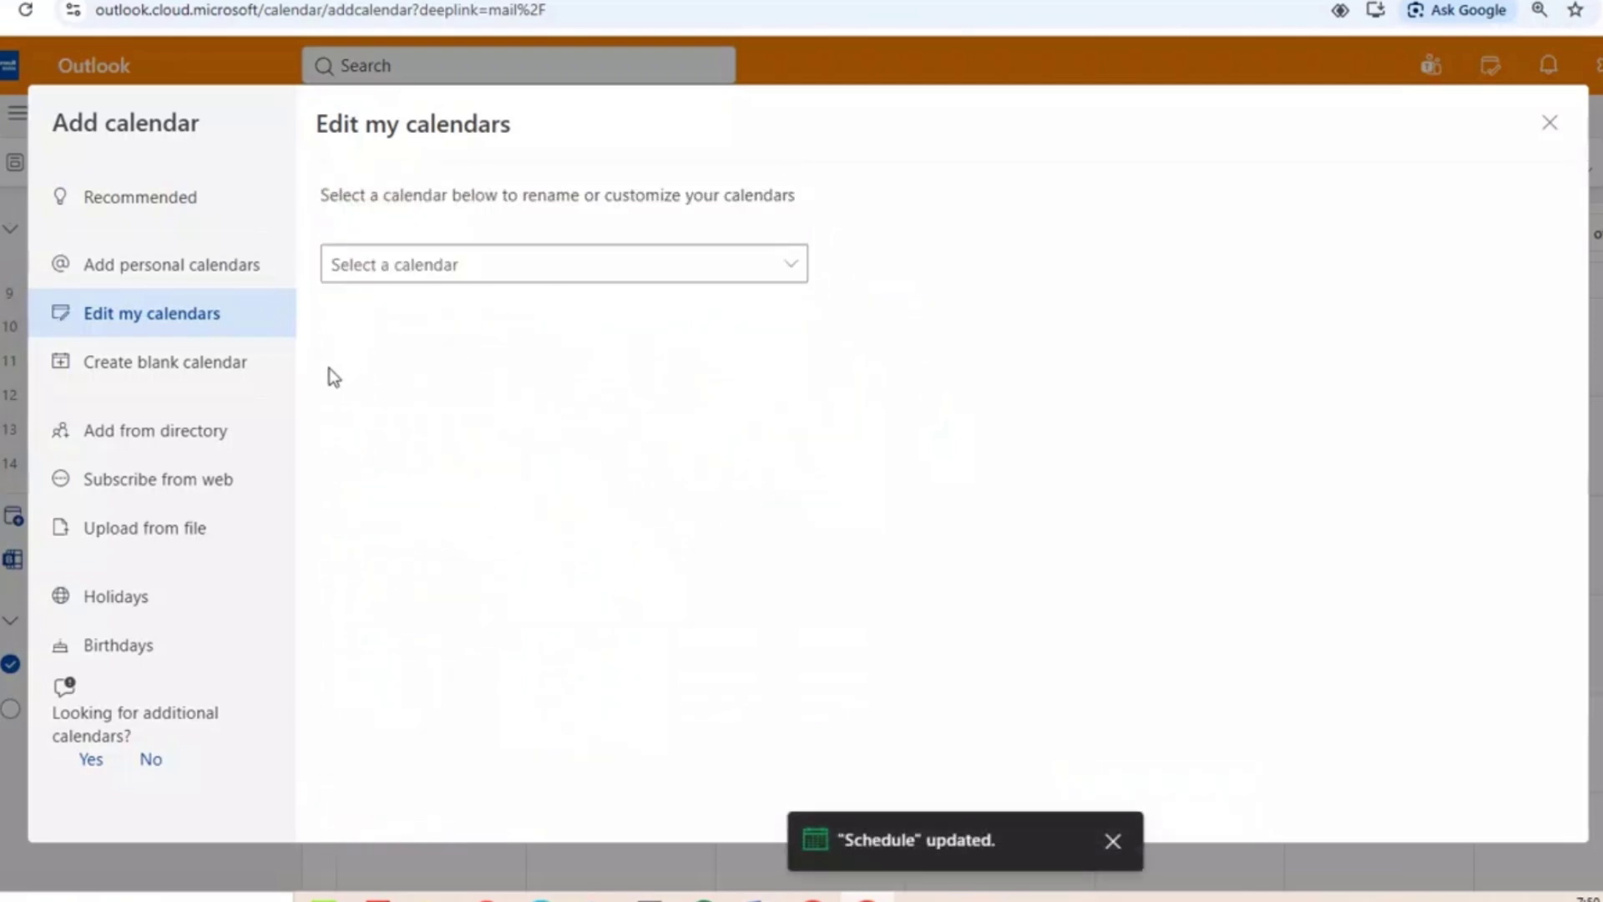
Create a blank green calendar named STUDYING with the notes charm under My calendars.
click(204, 368)
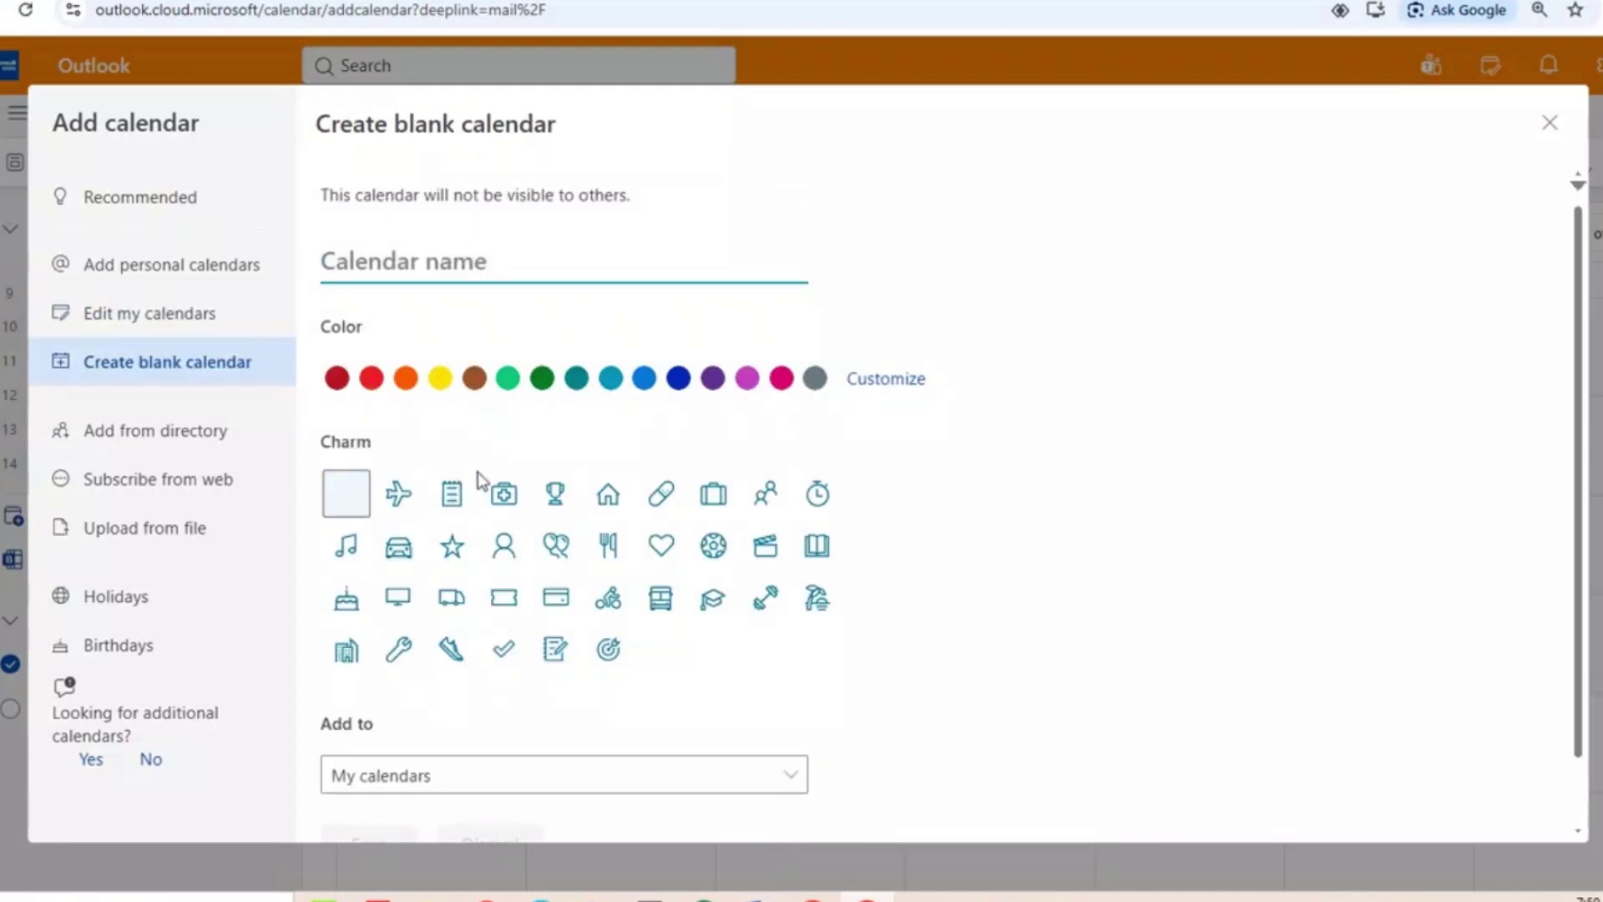
click(458, 505)
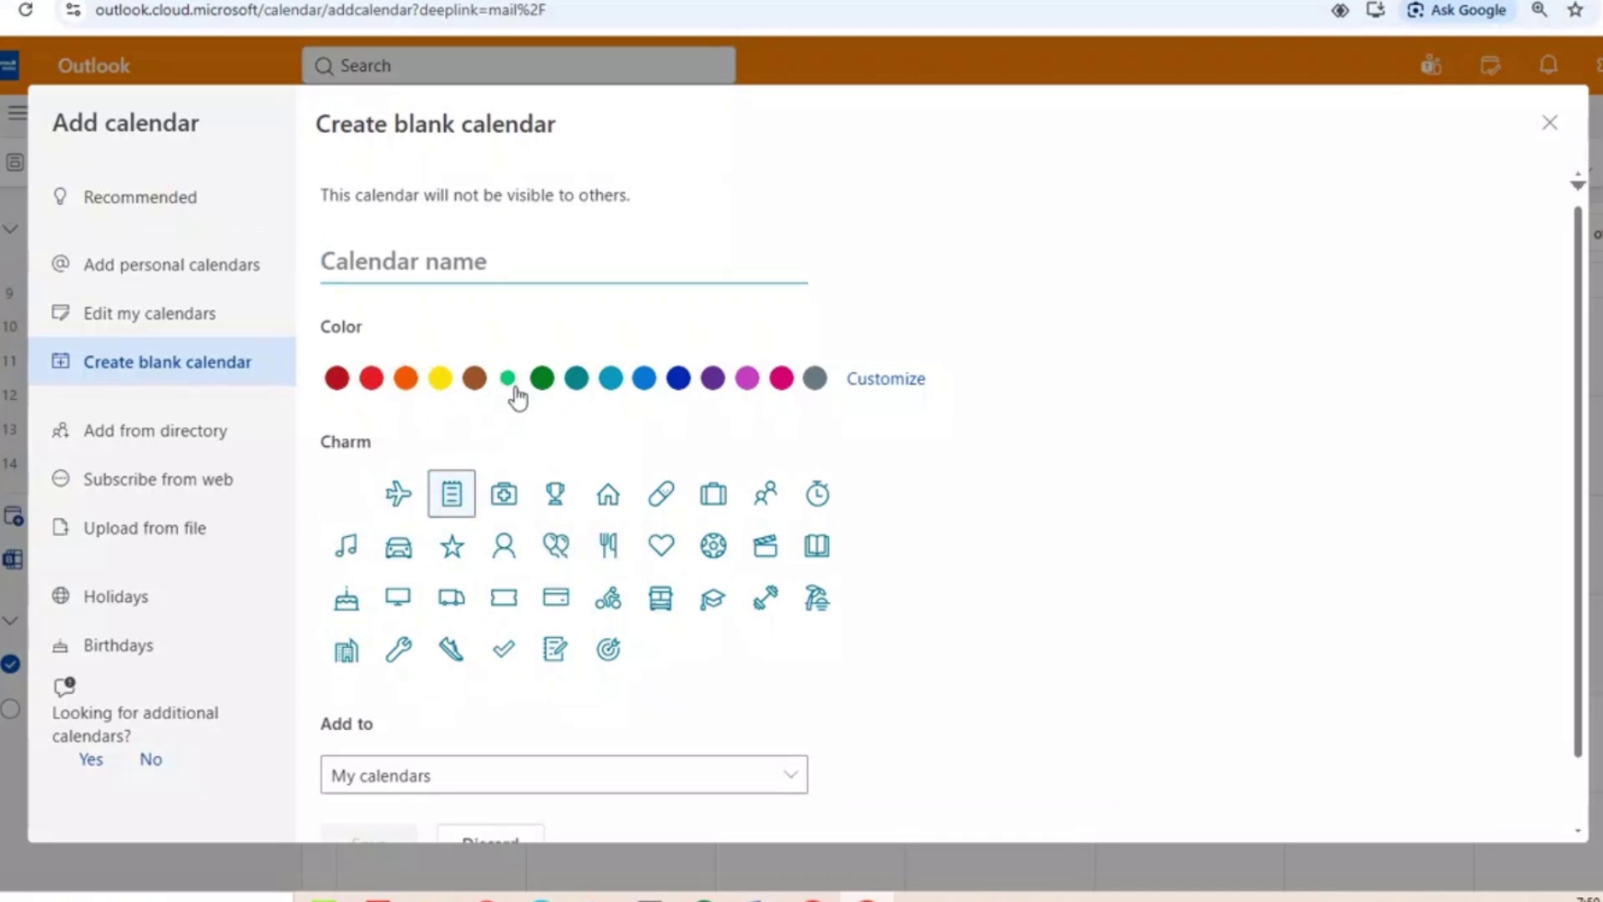
scroll(501, 656, down, 1)
scroll(501, 654, up, 1)
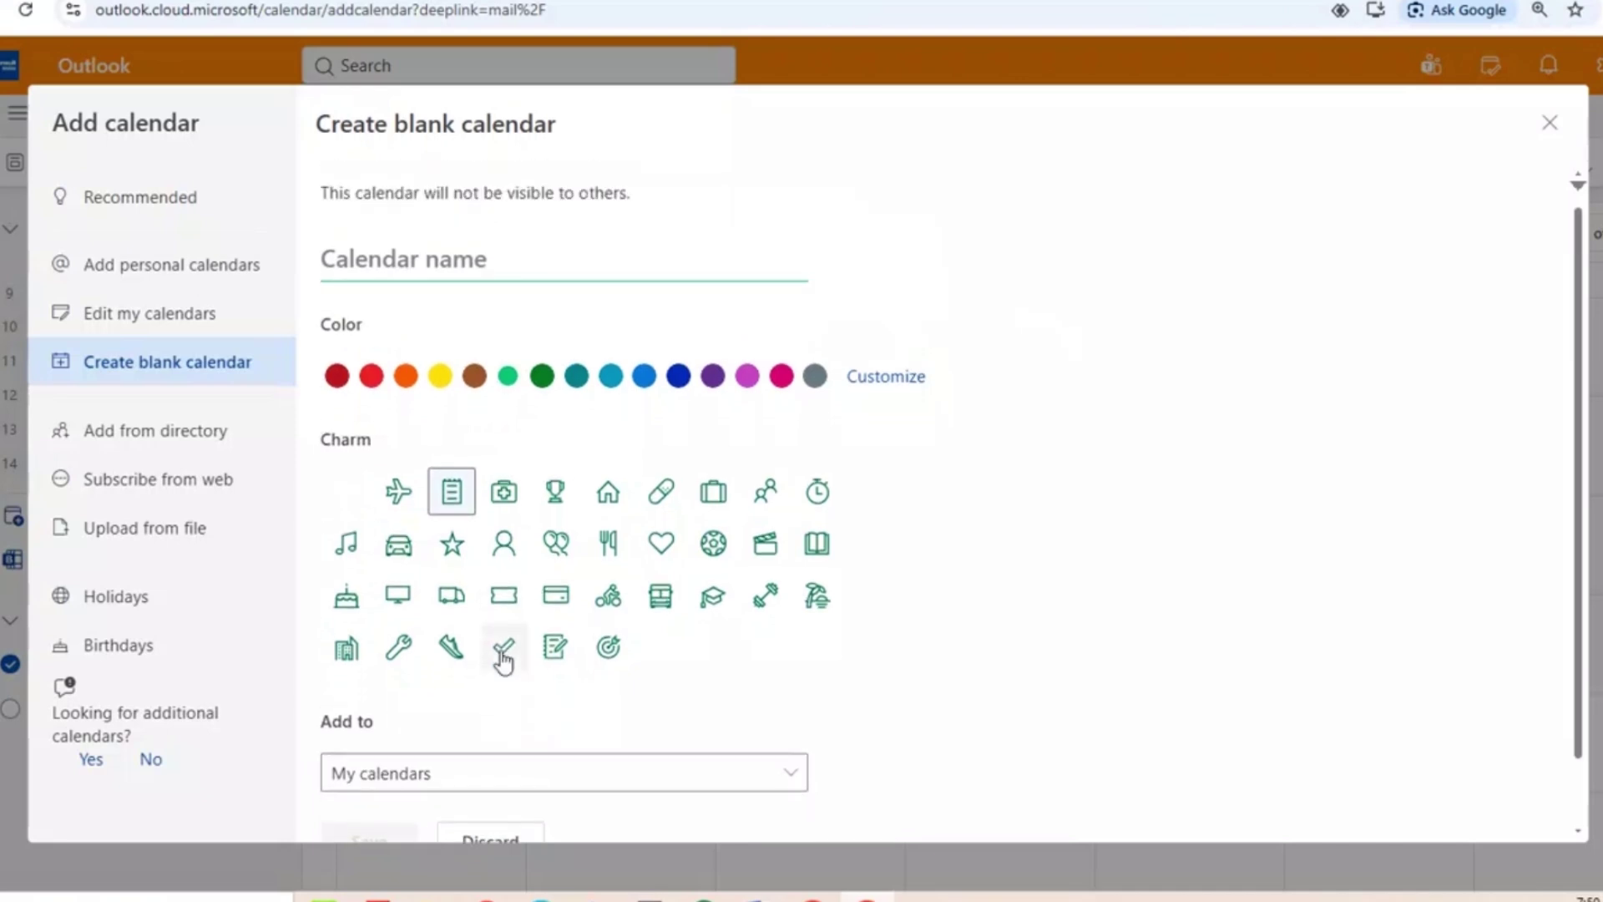
click(485, 271)
text(STUDYING)
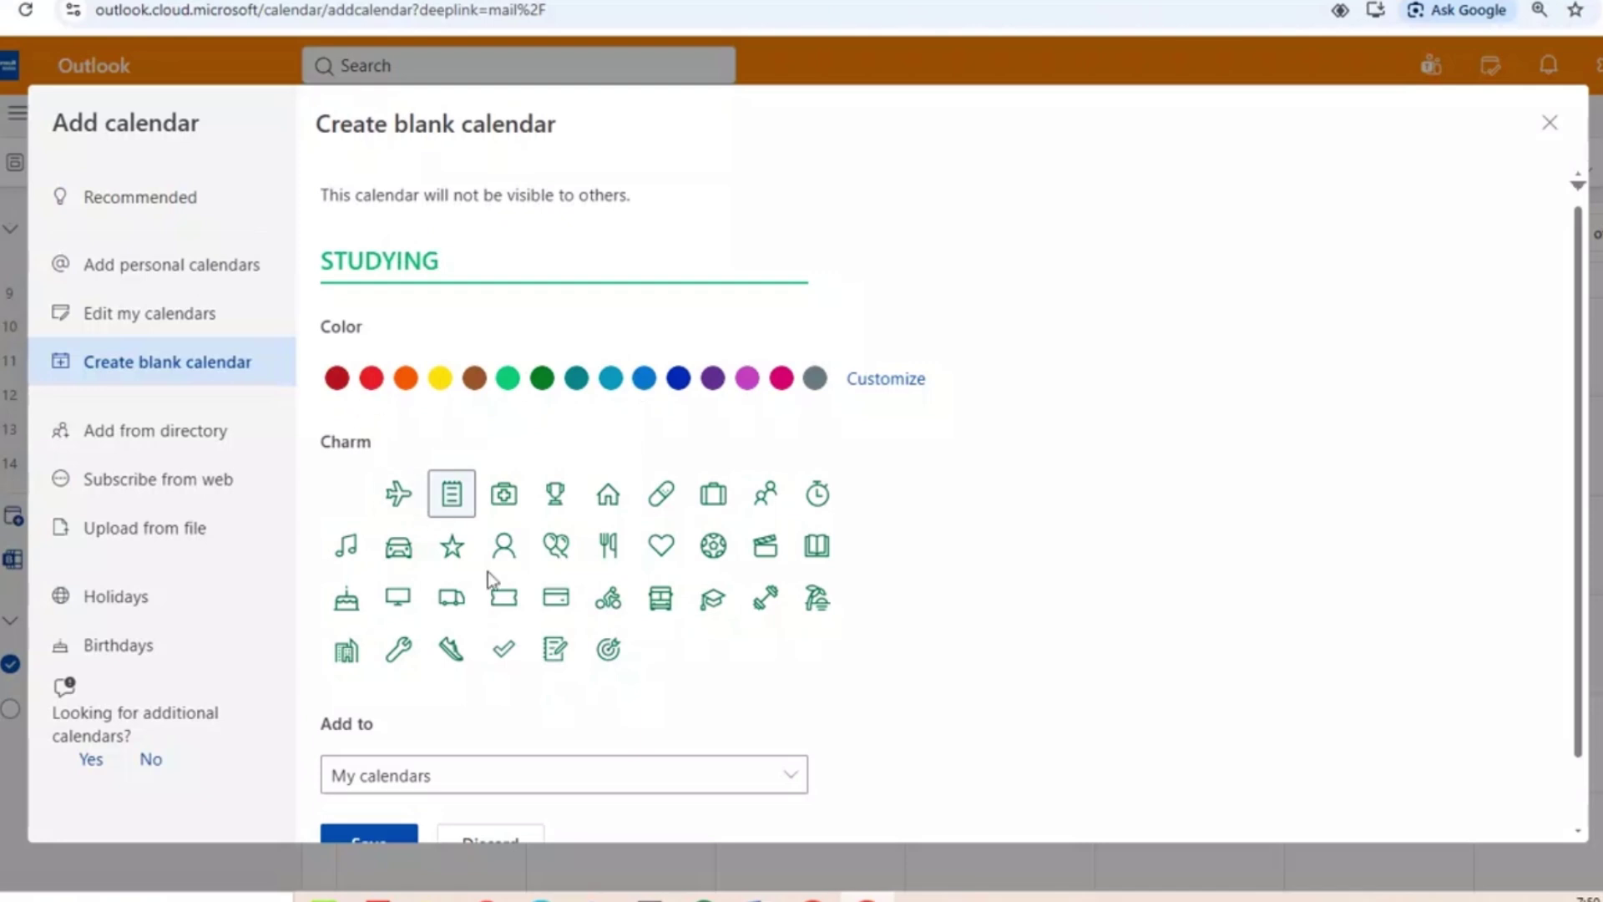
scroll(488, 571, down, 1)
click(501, 739)
click(519, 760)
click(379, 794)
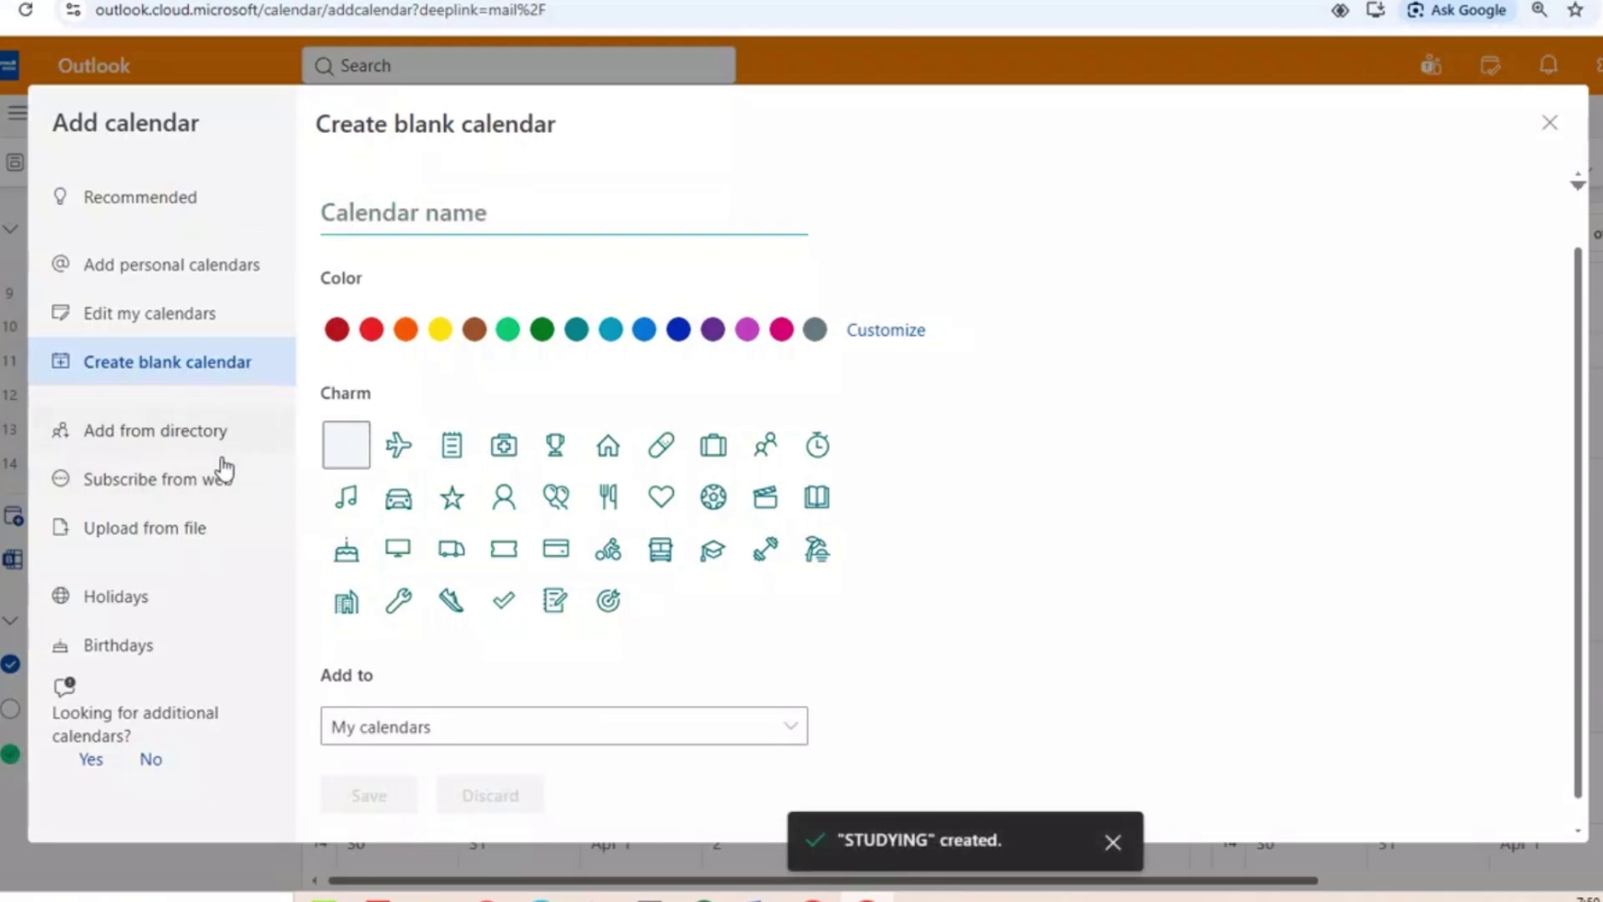
Preview the Upload from file and Subscribe from web pages, then close the Add calendar dialog.
click(201, 550)
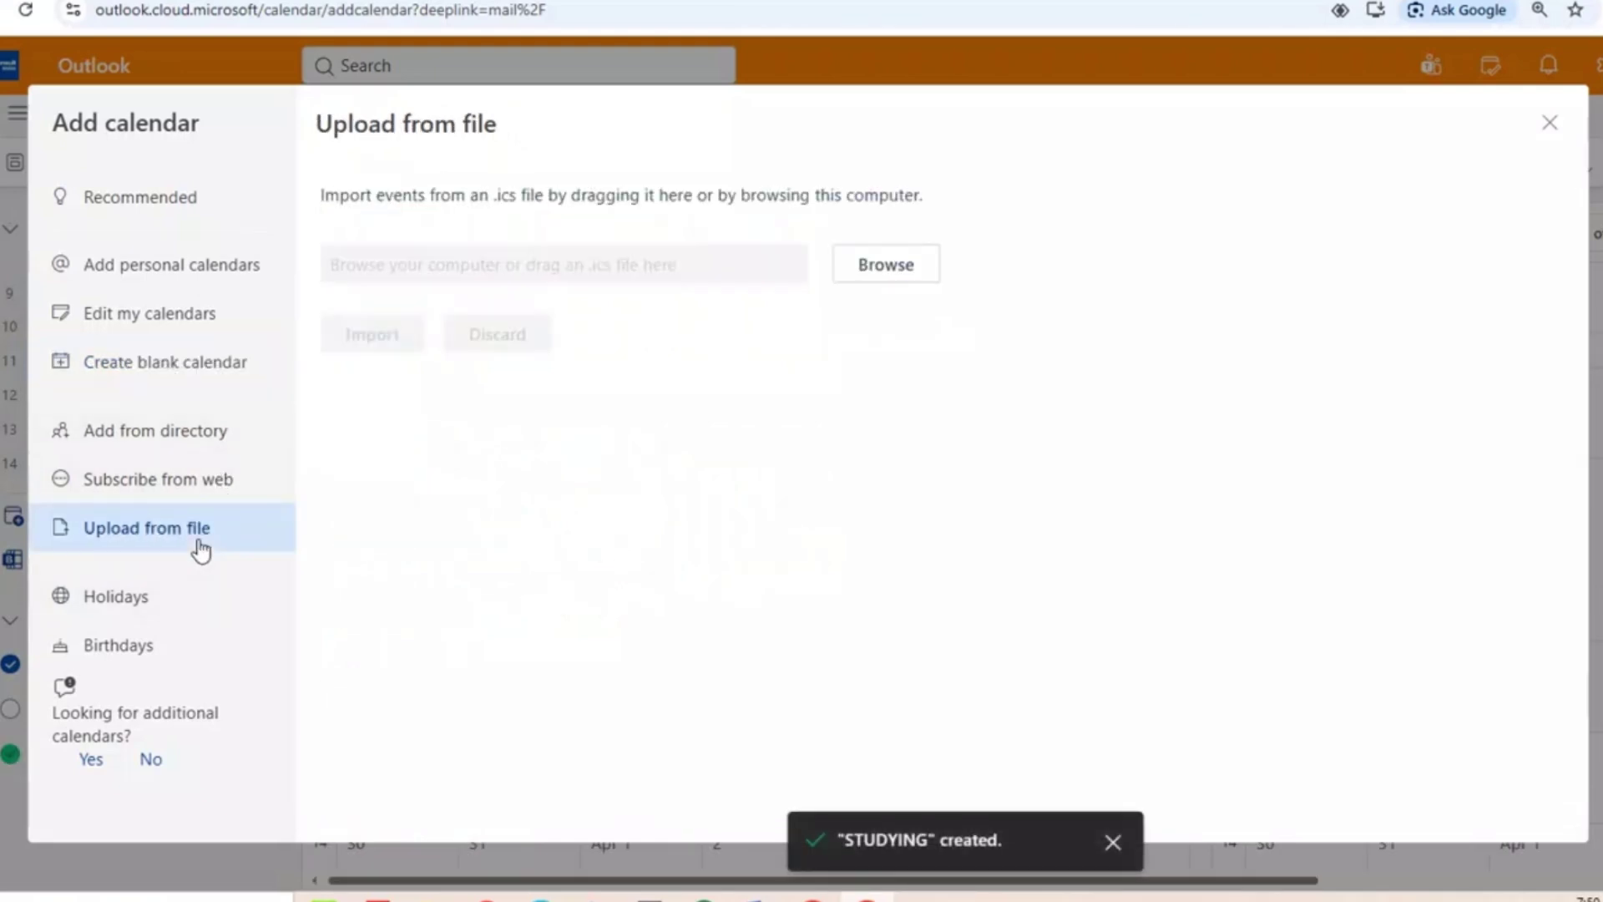
click(214, 493)
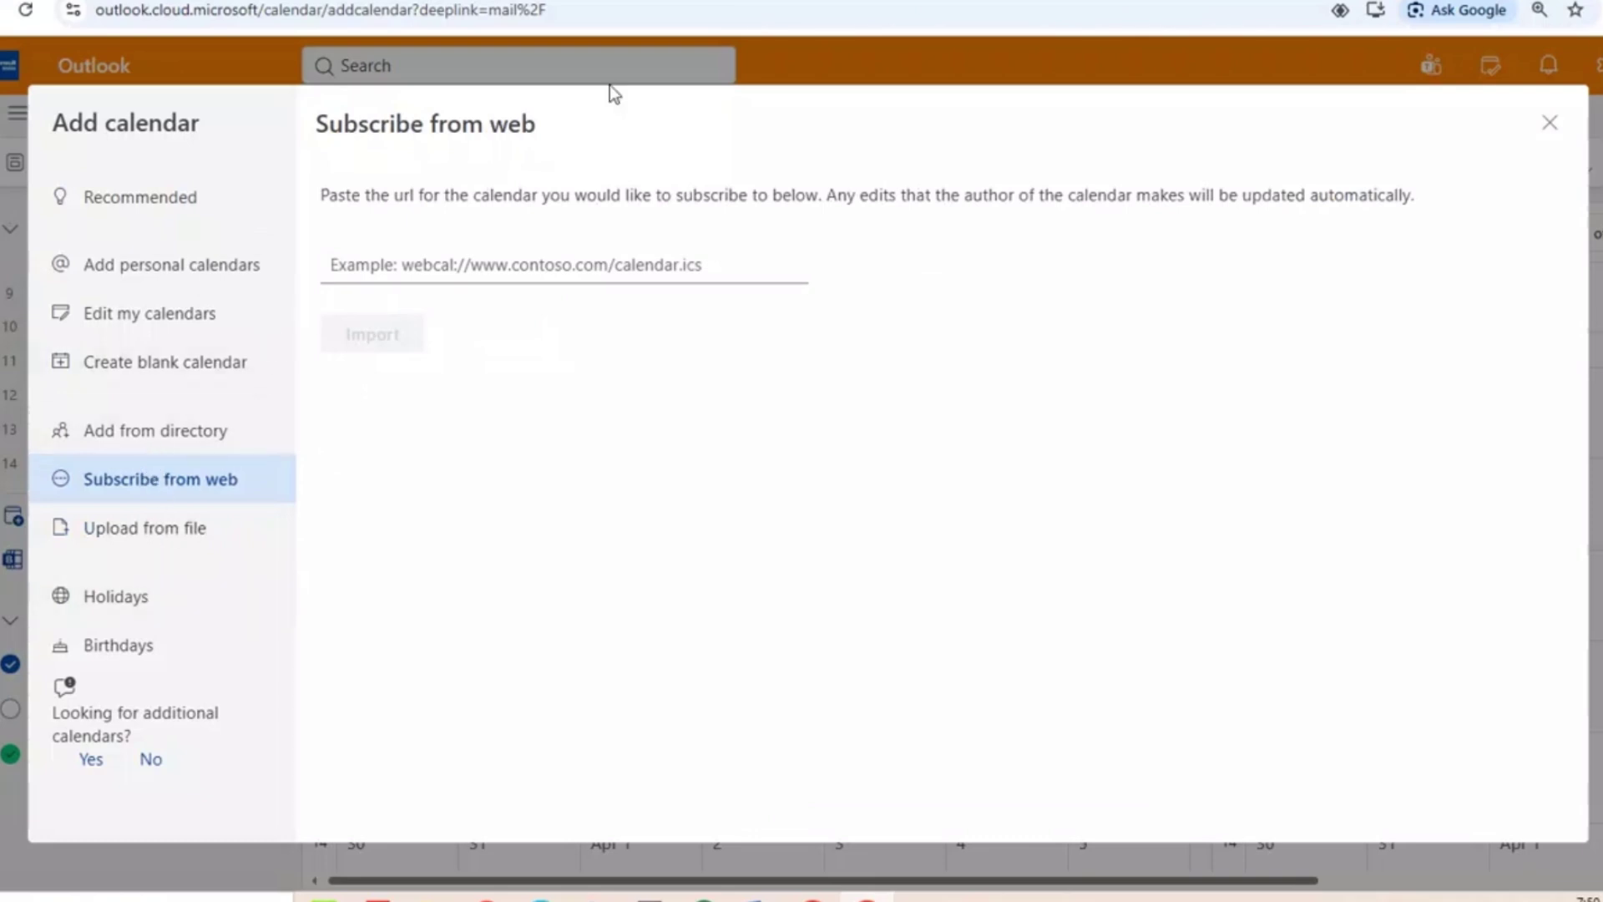
click(1550, 123)
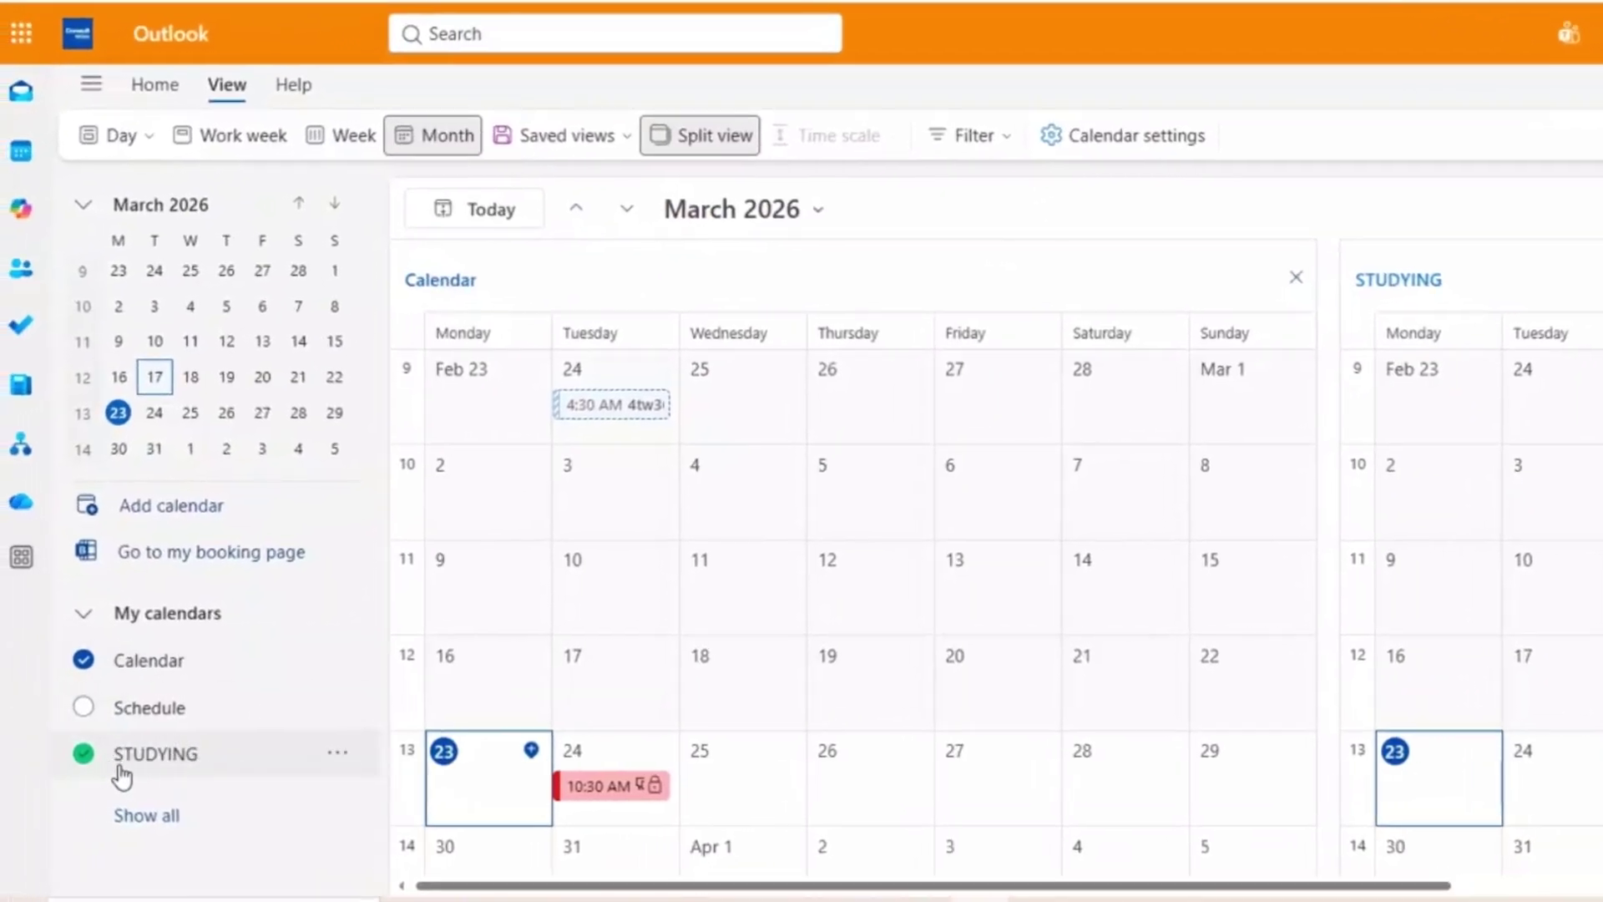
Uncheck the default Calendar, then expand Show all to browse holidays, Birthdays and other calendars.
click(84, 660)
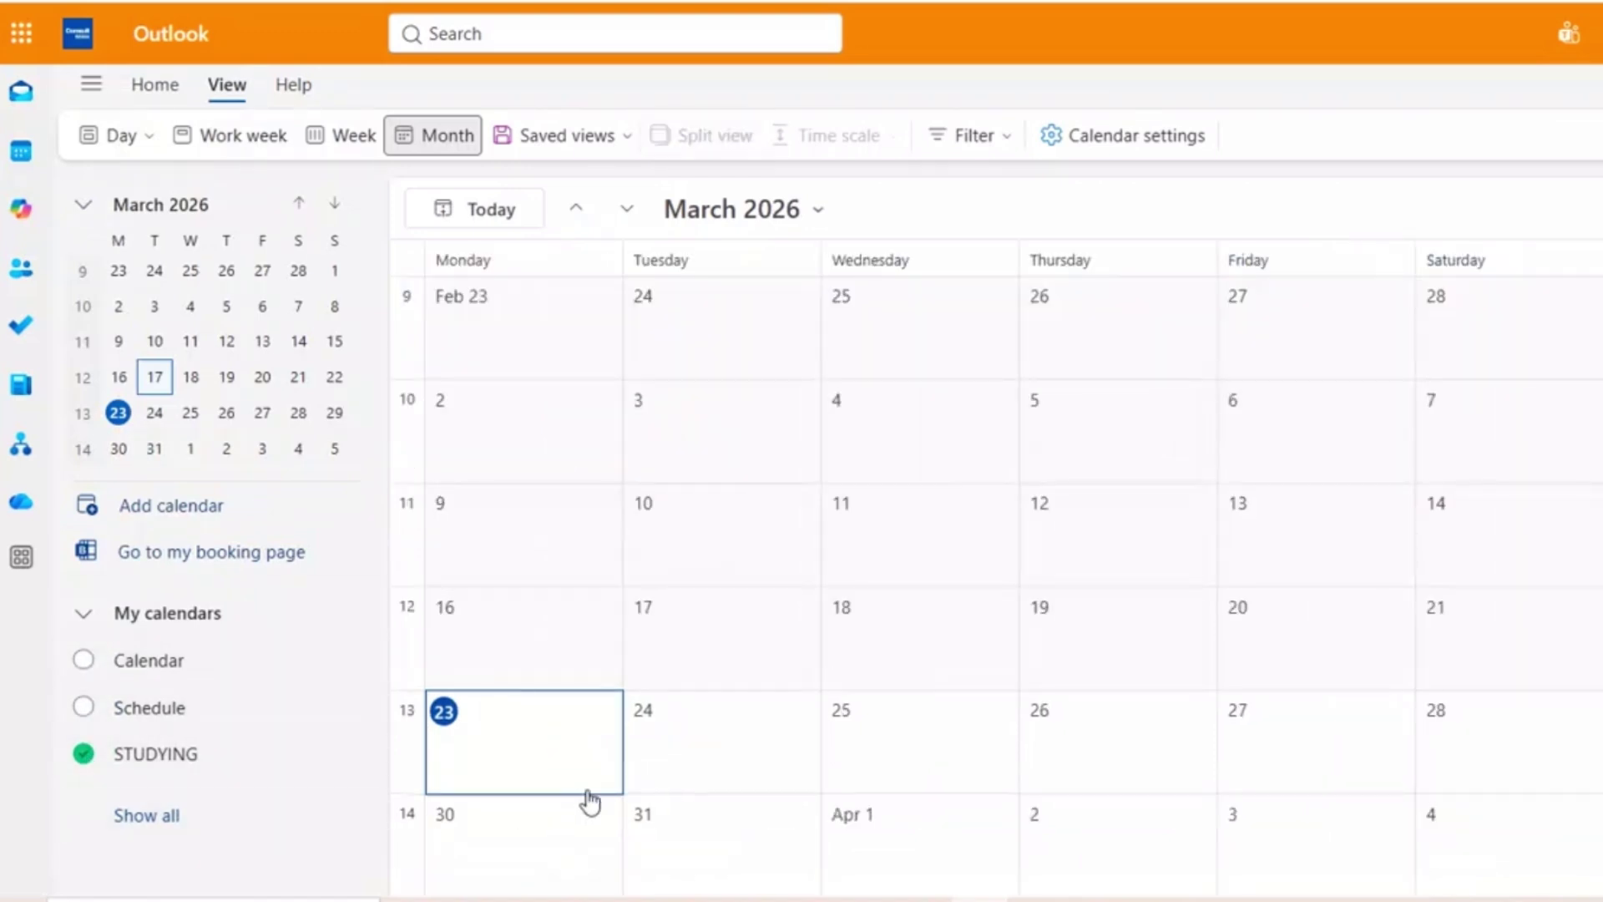
click(170, 815)
scroll(175, 815, down, 3)
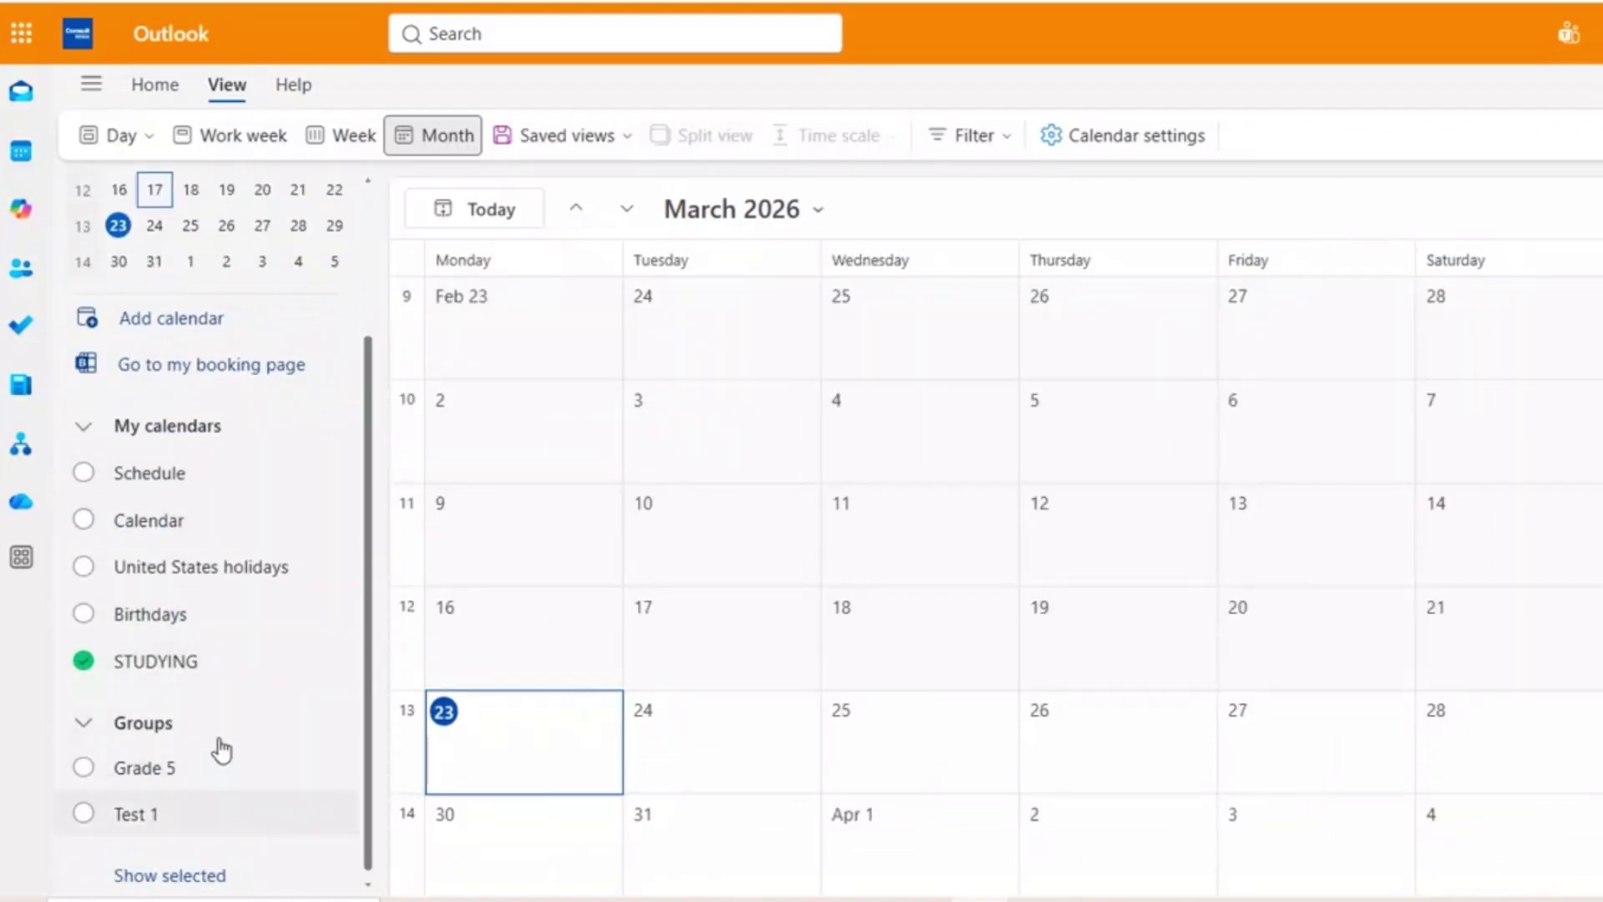
scroll(275, 752, up, 2)
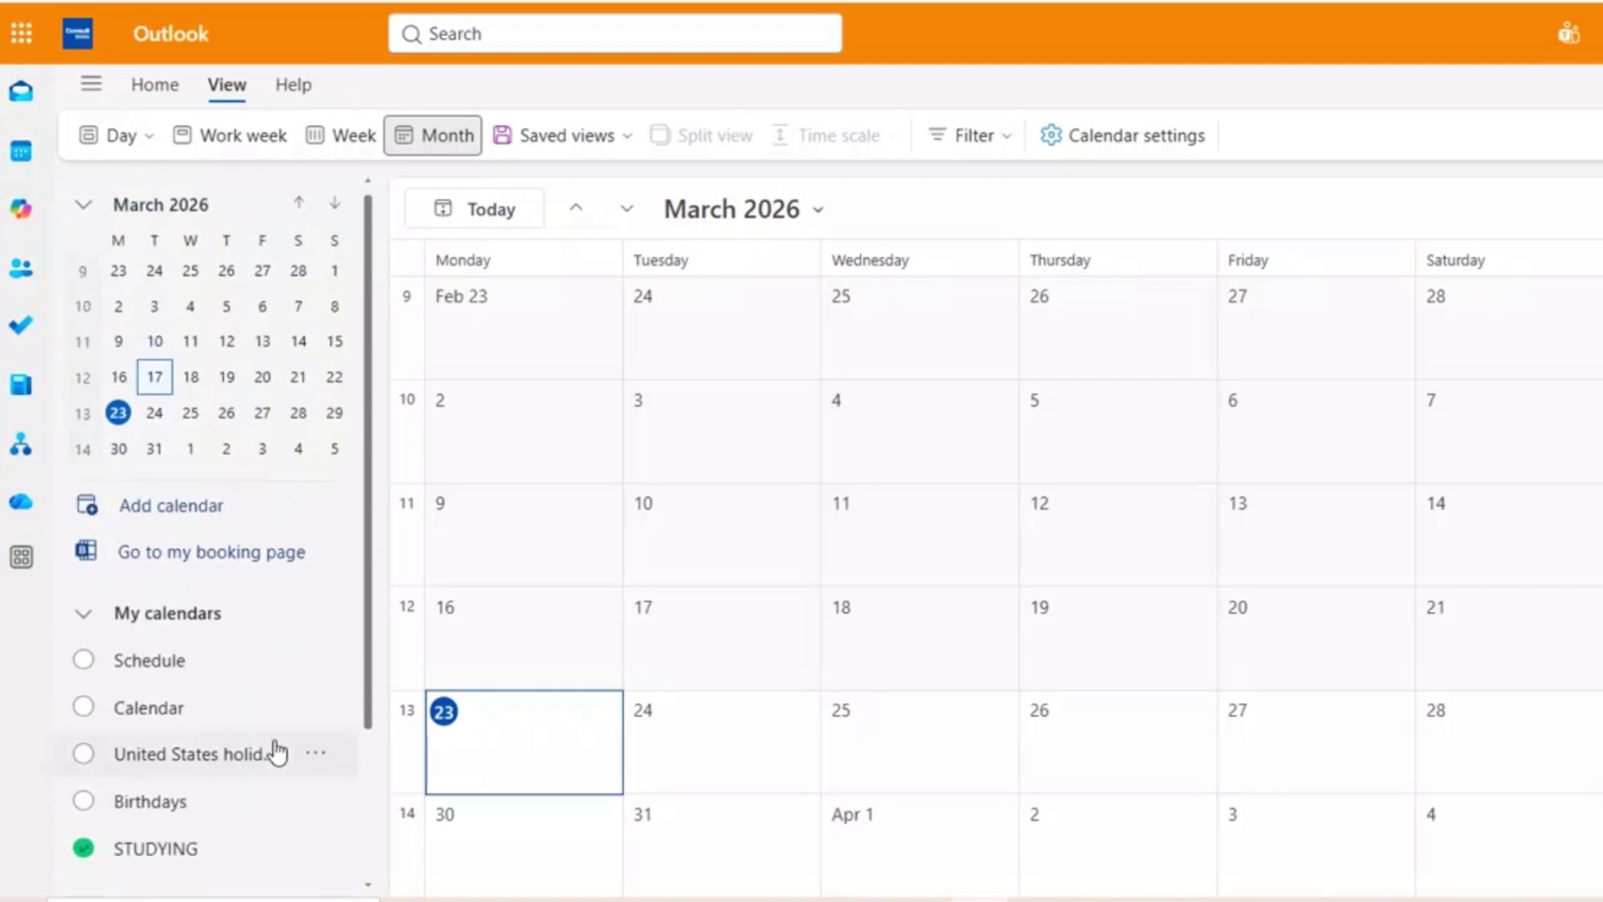
scroll(275, 751, down, 2)
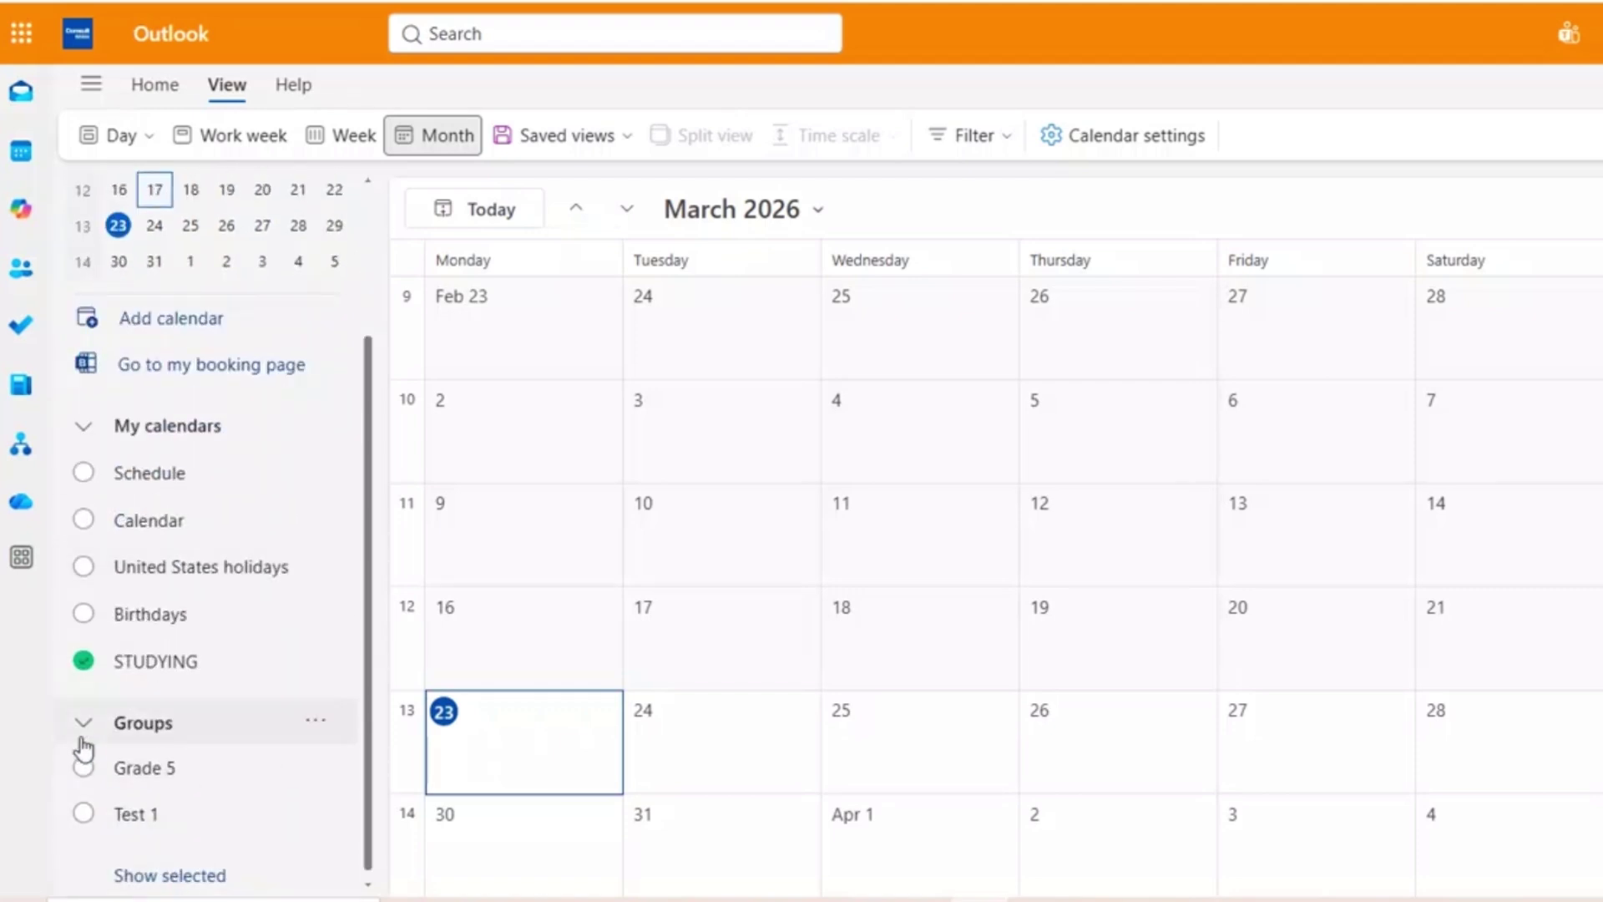
scroll(189, 609, up, 2)
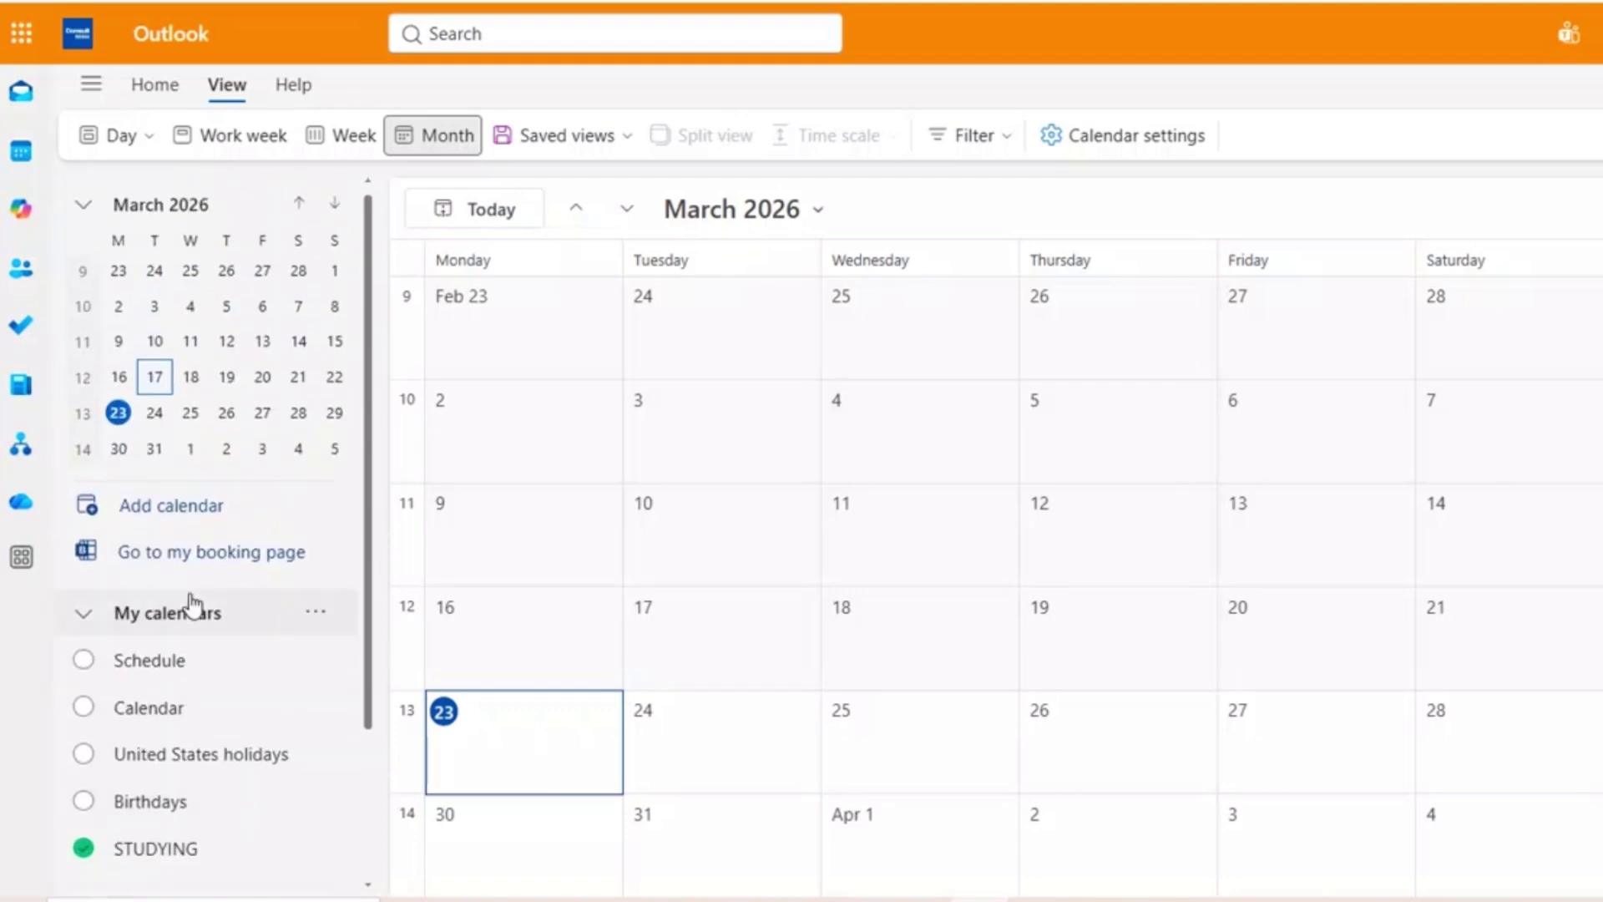